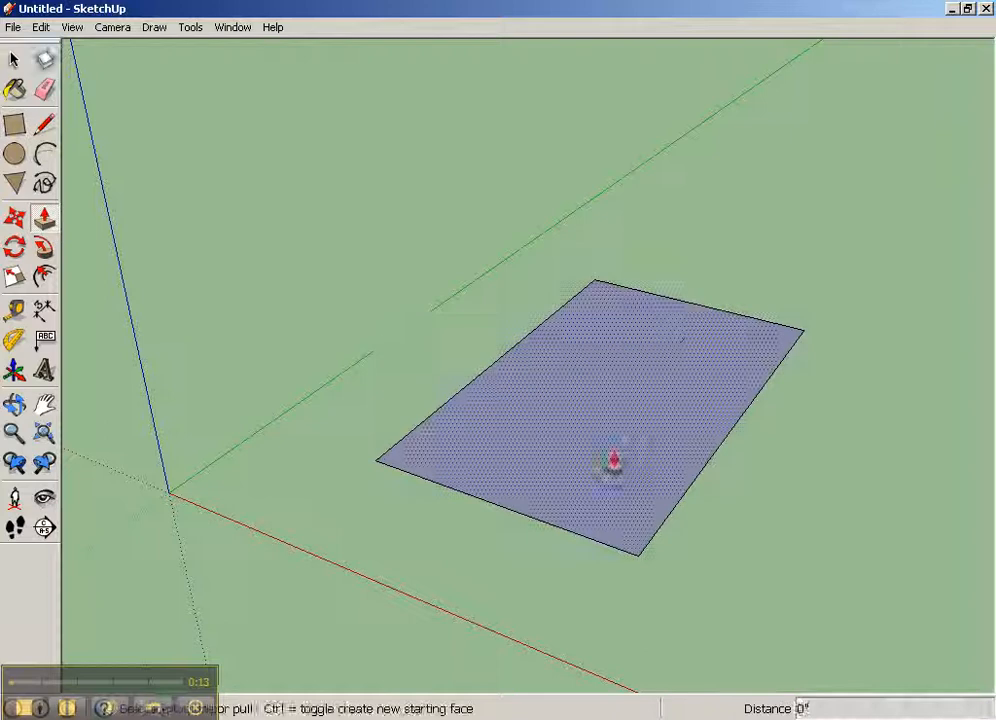
Extrude the ground rectangle into a box and draw a rectangle about 7' 6" by 8' 6" on the front face's base edge
click(611, 293)
click(14, 124)
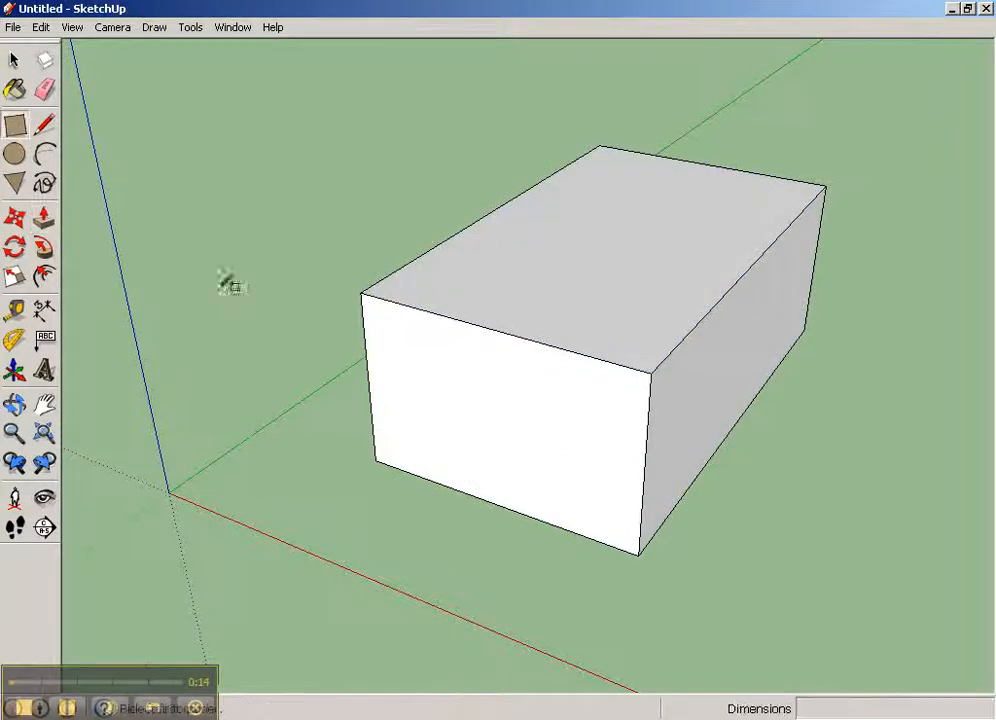
click(548, 522)
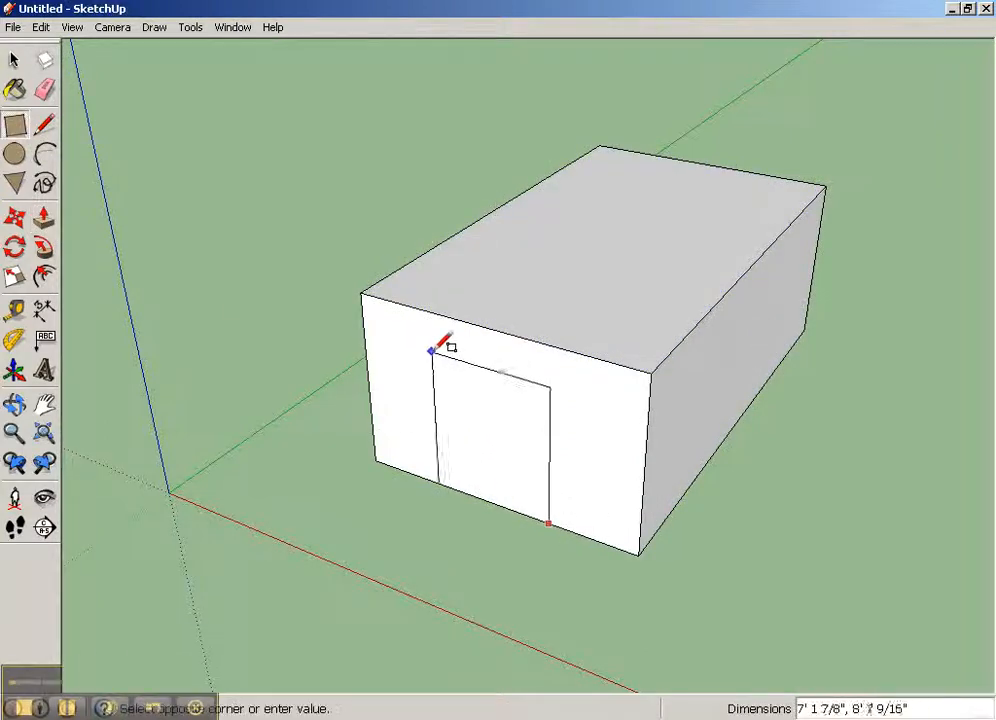
click(427, 353)
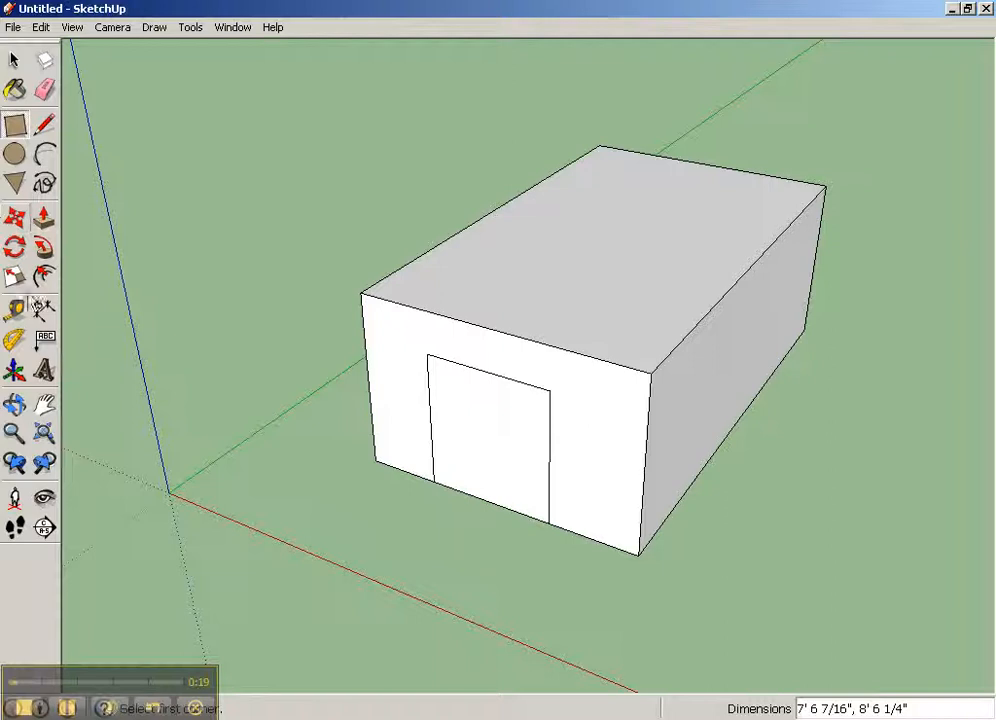
Pull the front rectangle outward into an entrance block and draw a door rectangle standing on the block's front base edge
click(44, 219)
click(480, 415)
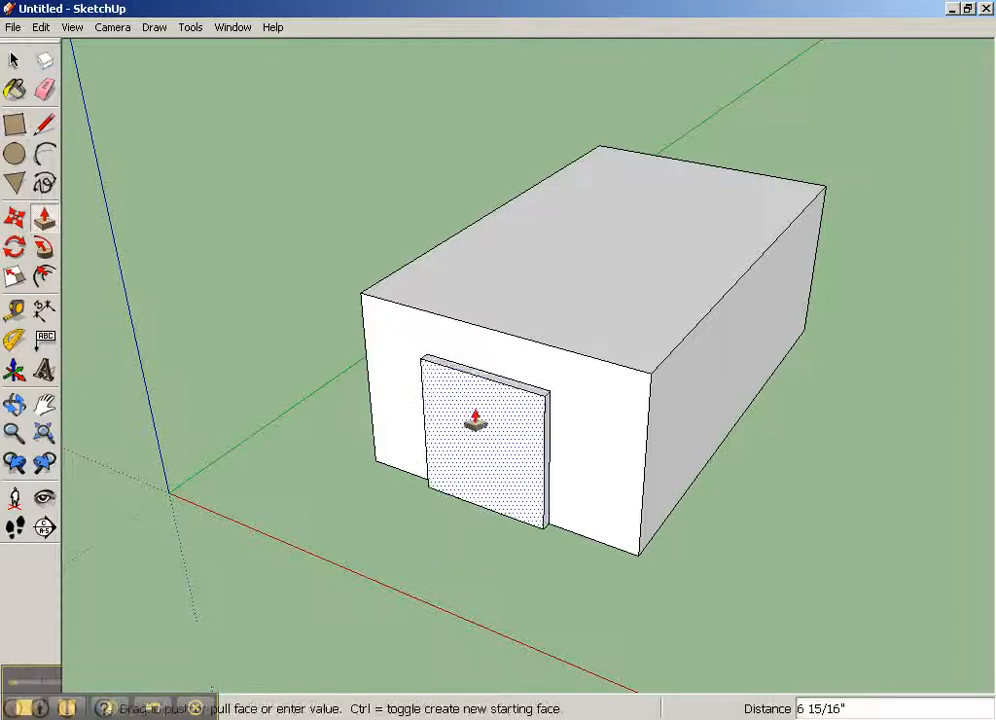
click(437, 474)
key(r)
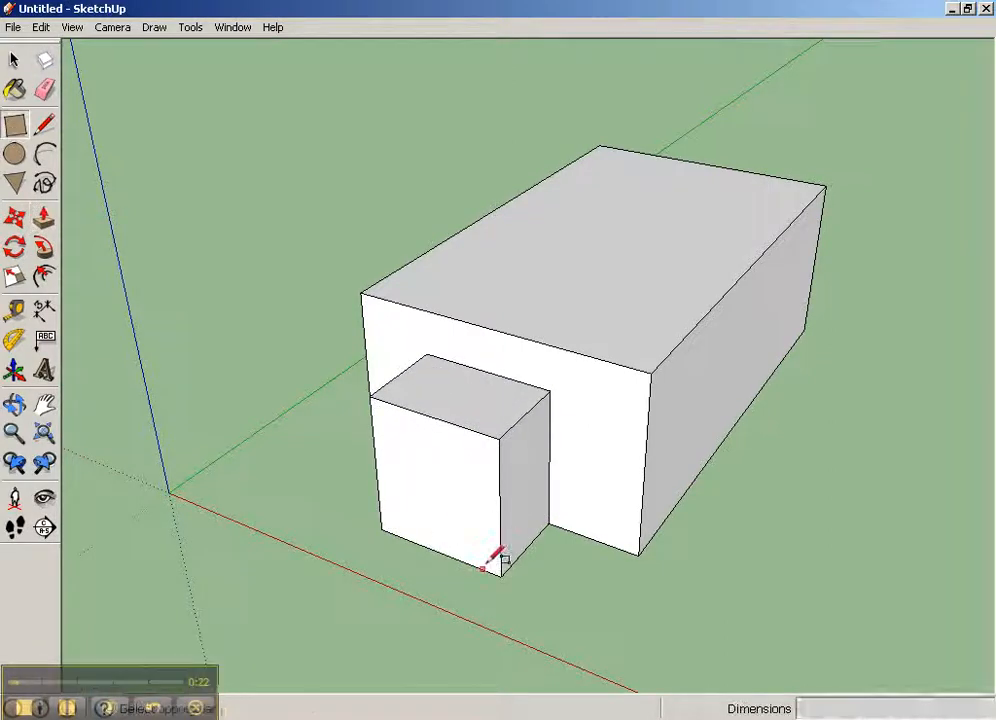
click(484, 567)
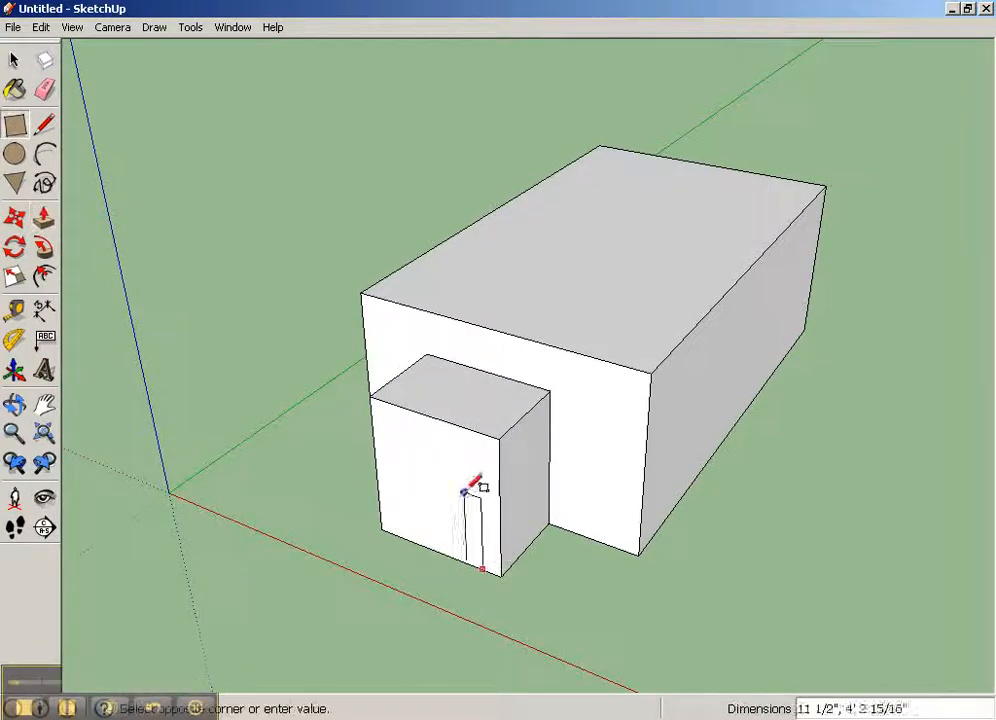
click(389, 425)
Draw two separate rectangular windows on the long side wall with the Rectangle tool
middle_drag(540, 398, 487, 430)
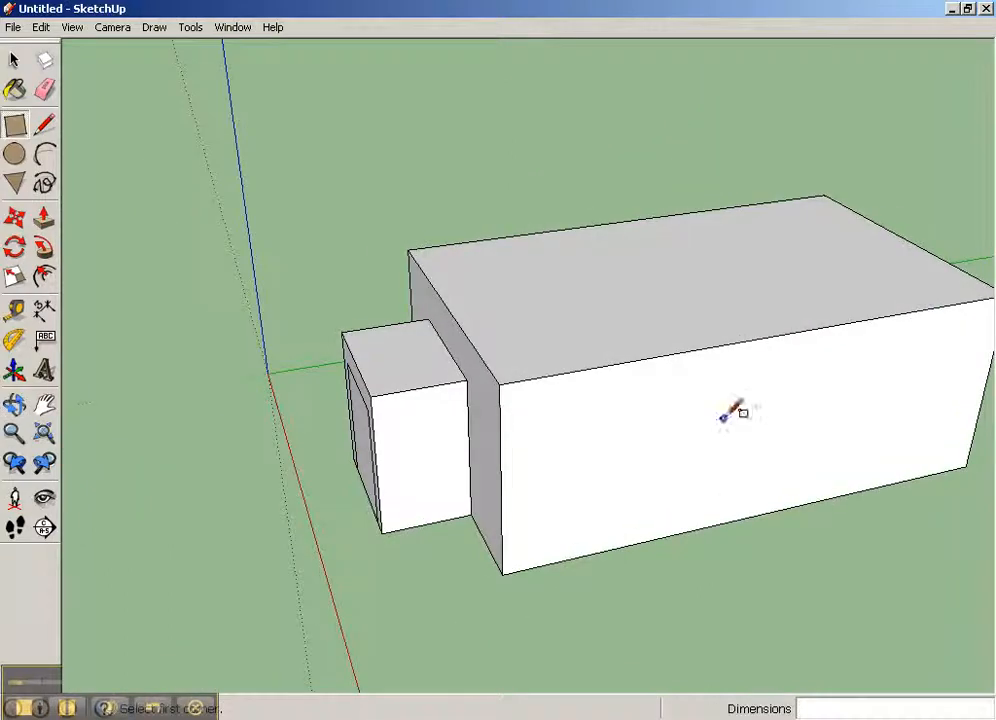
mouse_move(797, 437)
middle_down()
mouse_move(762, 456)
mouse_move(783, 436)
middle_up()
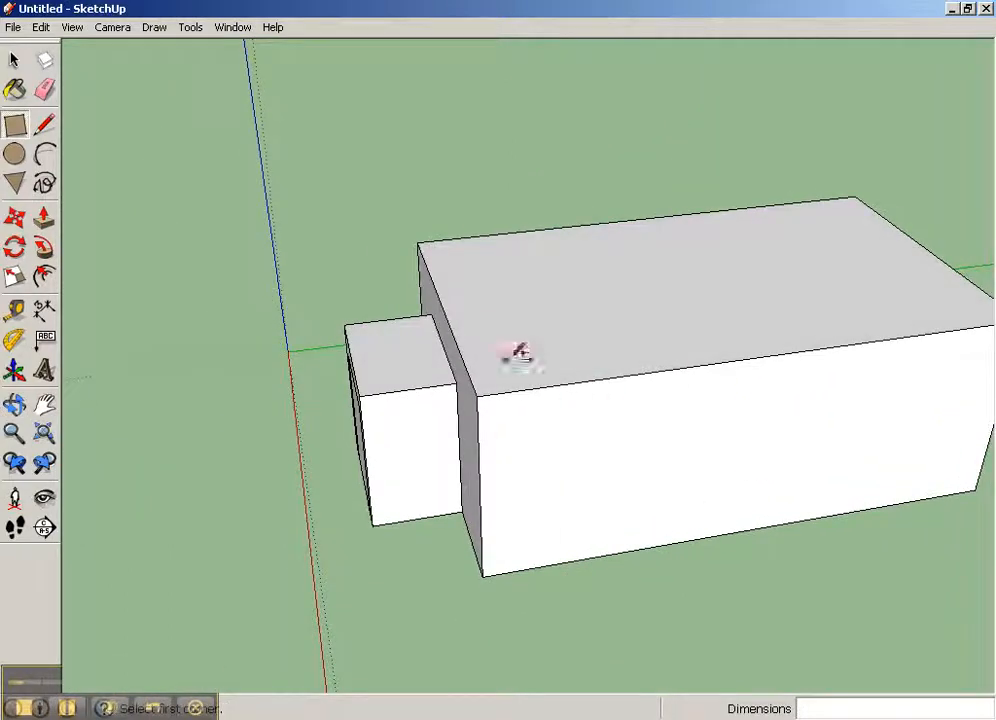
click(649, 418)
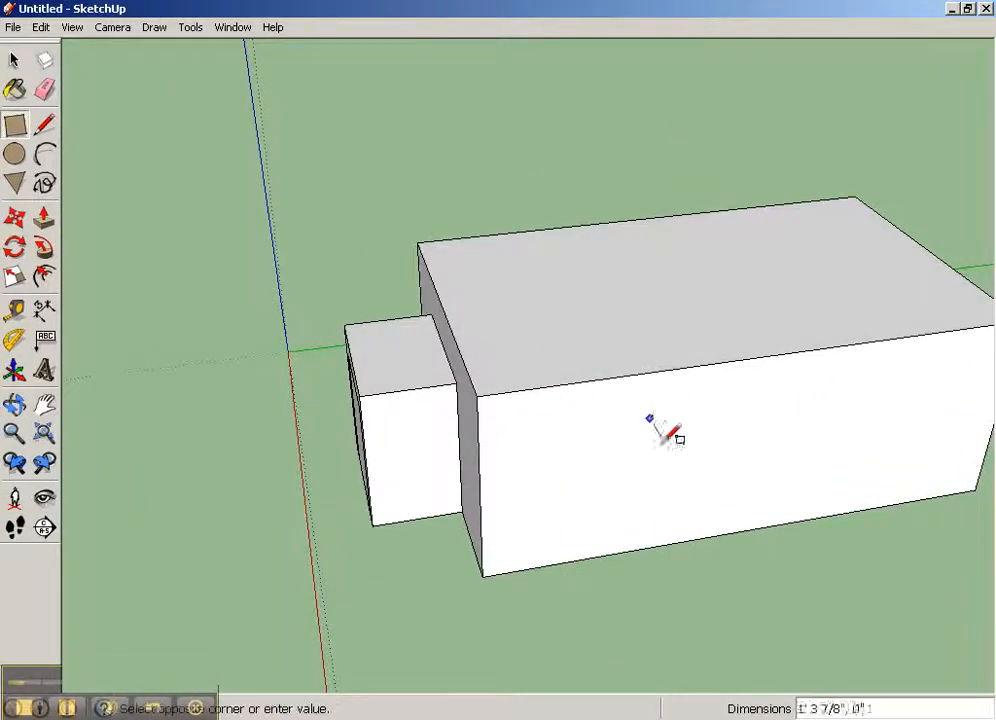
click(733, 484)
click(858, 387)
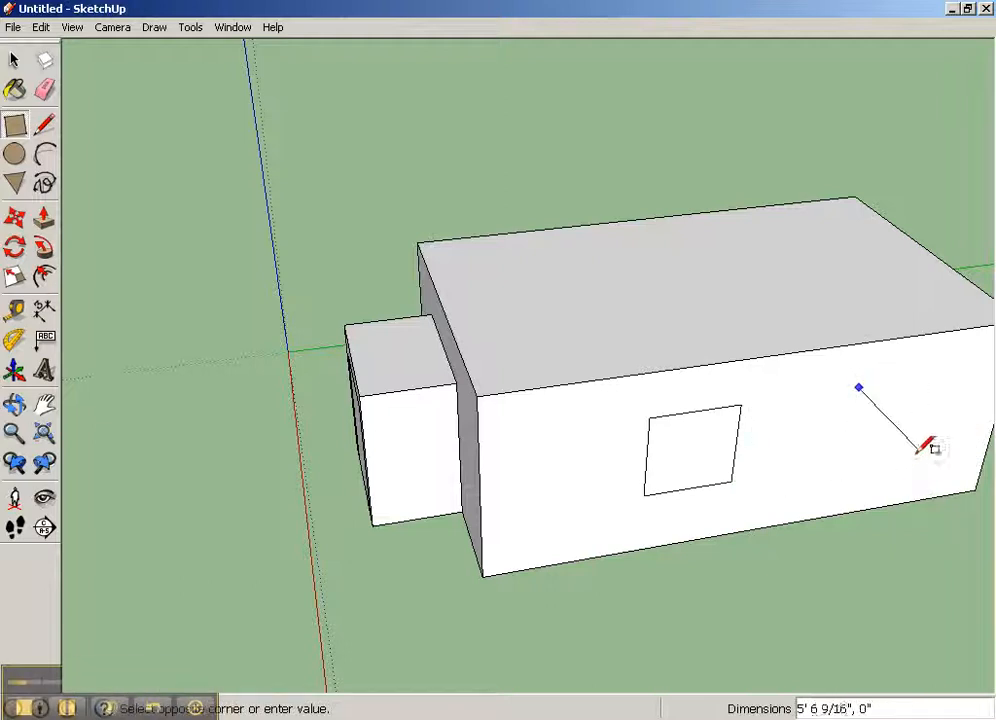
click(933, 442)
Draw one wide rectangular window in the middle of the opposite long wall
middle_drag(460, 451, 305, 320)
click(313, 325)
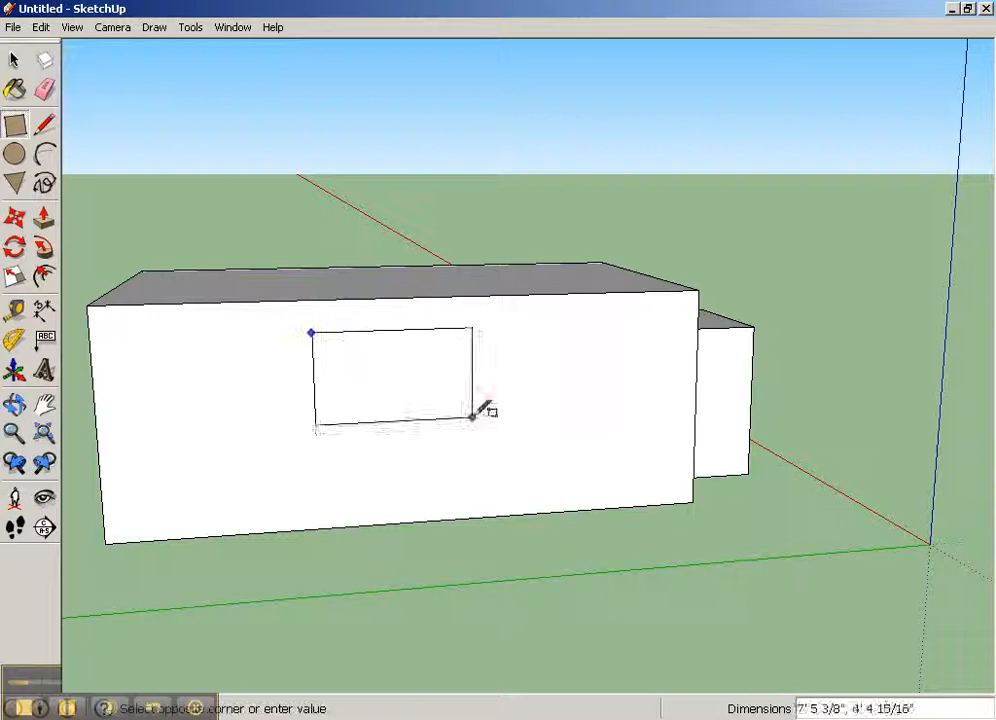
click(561, 449)
Draw an upward-bulging arc between the two upper corners of the building's front wall
middle_drag(594, 305, 44, 283)
key(r)
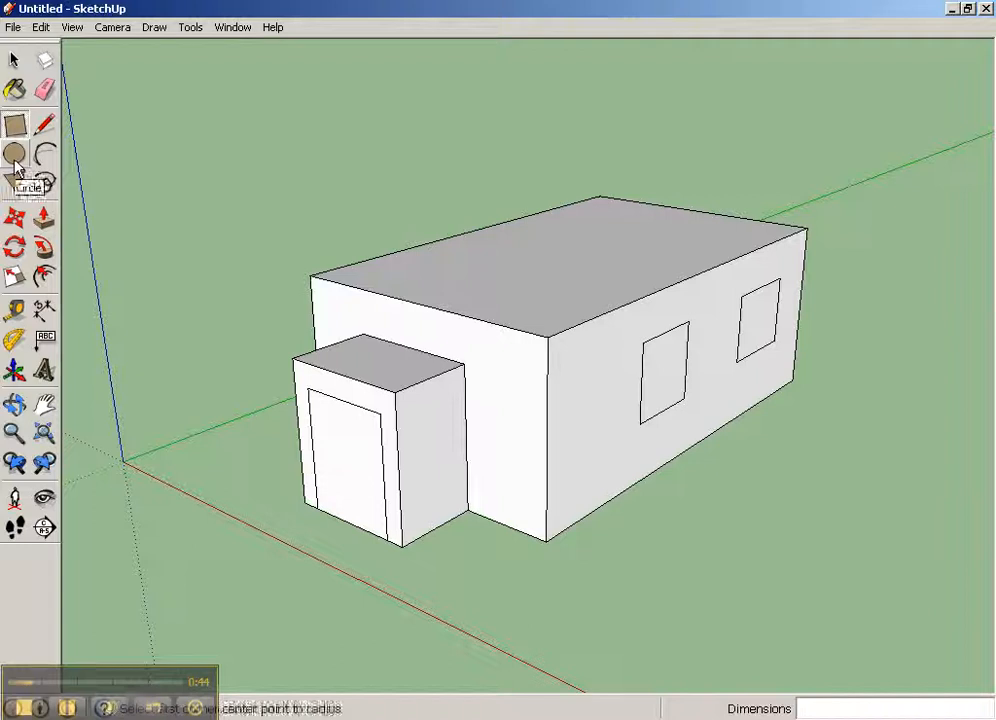
click(46, 153)
click(311, 274)
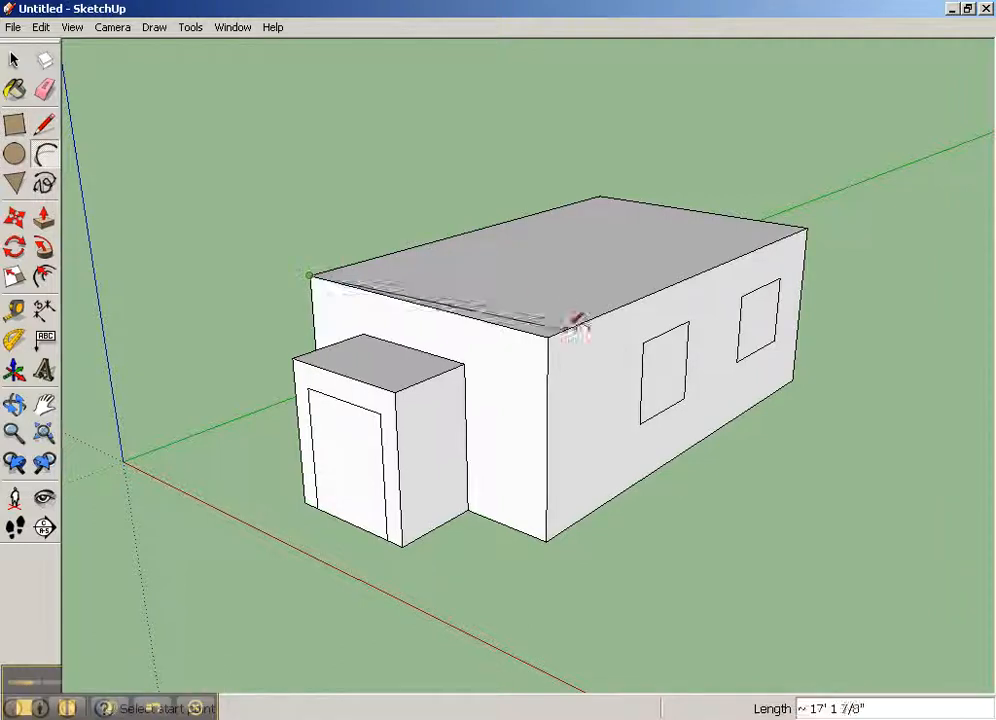
click(548, 337)
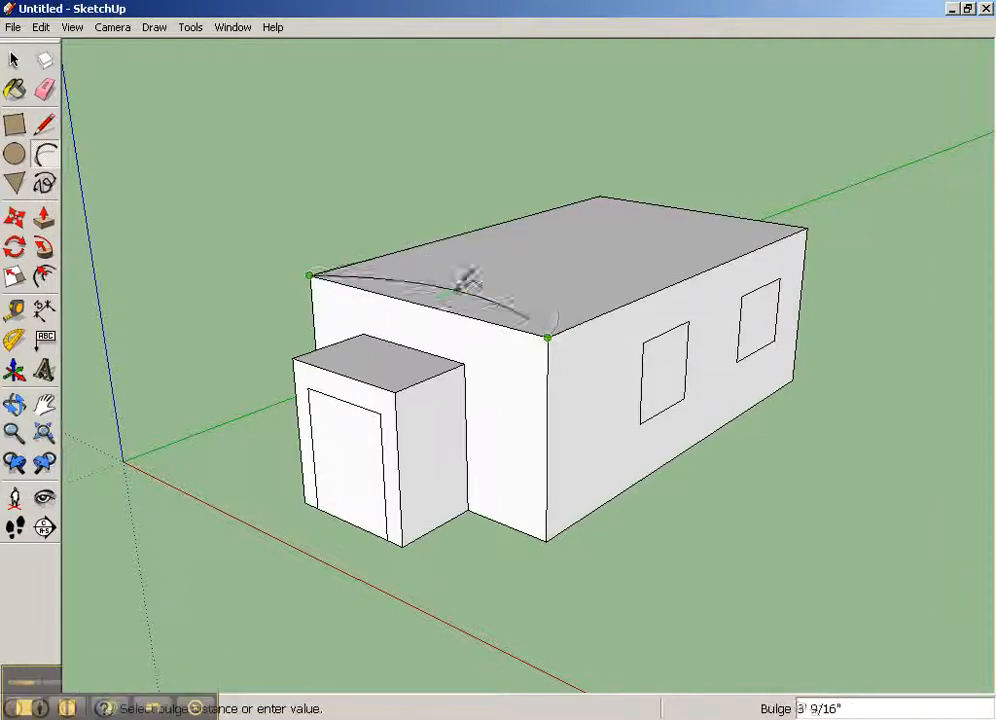
click(423, 248)
Extrude the arched face along the full length of the box as a roof, and pull its front end out about 1' 8"
middle_drag(498, 255, 150, 272)
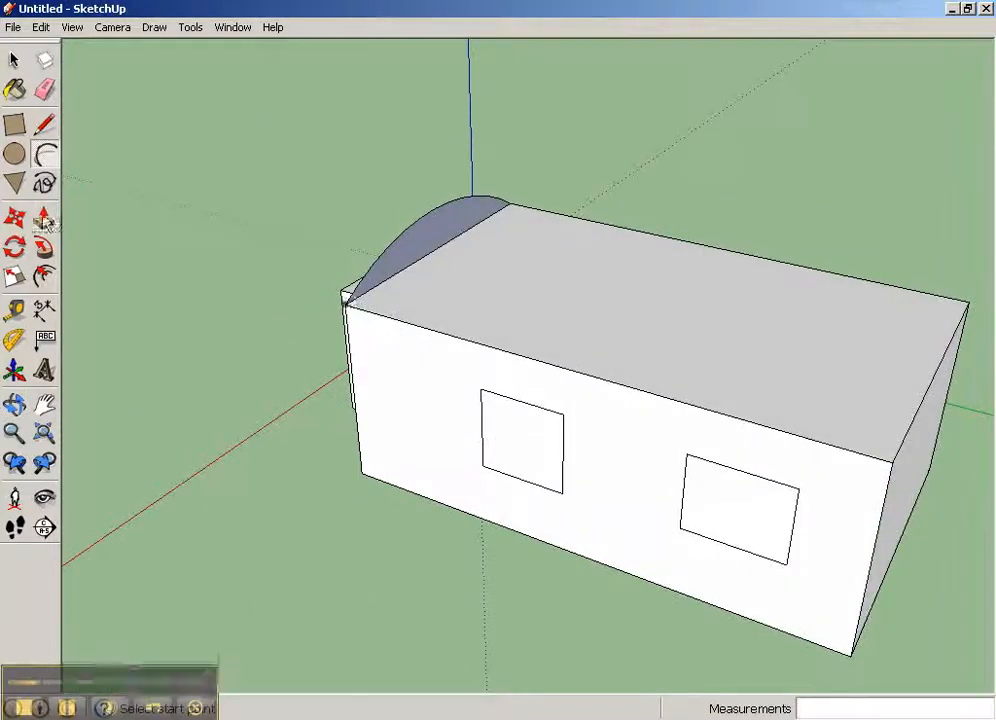
key(p)
drag(396, 238, 929, 407)
middle_drag(929, 407, 471, 423)
drag(438, 360, 418, 369)
Inspect the building from its underside and from both long sides
middle_drag(451, 456, 765, 500)
middle_drag(405, 480, 590, 320)
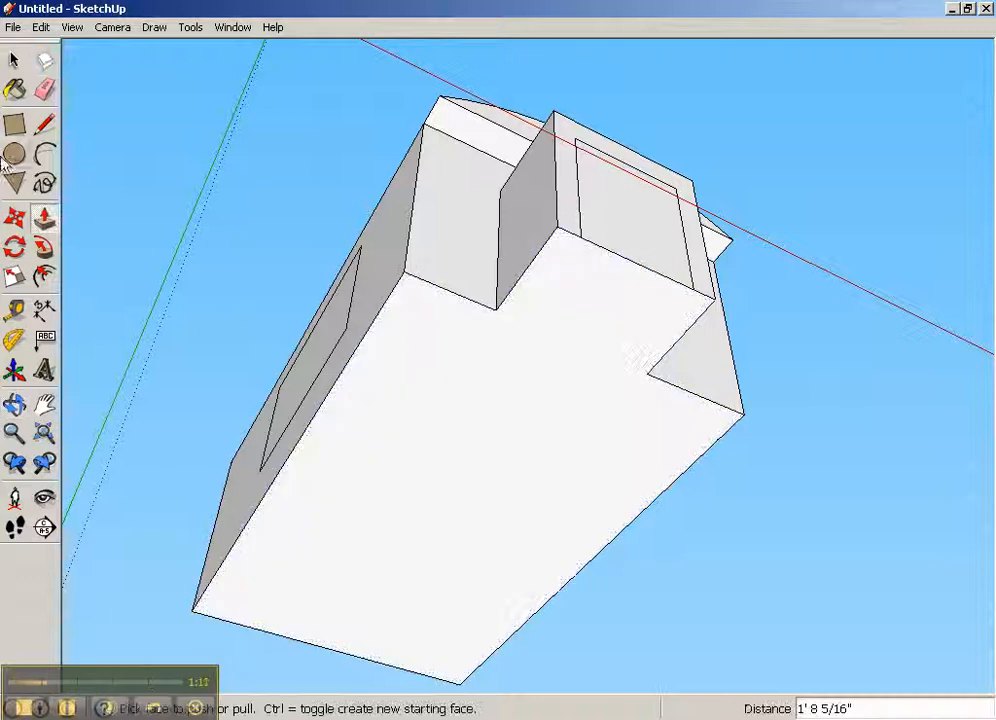
click(27, 63)
click(558, 348)
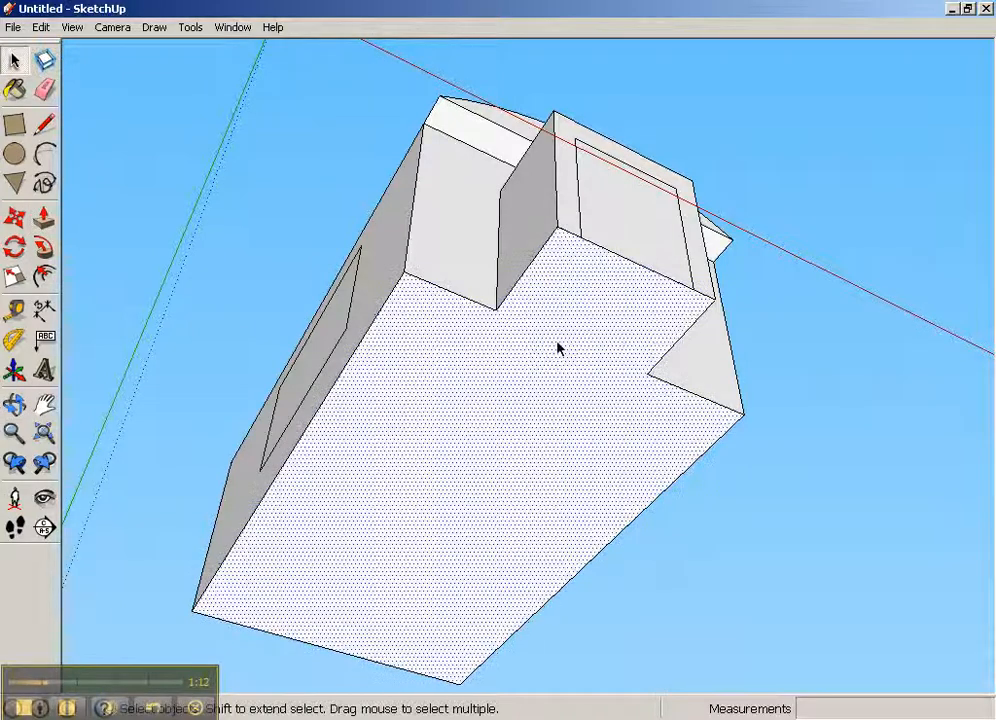
middle_drag(558, 348, 493, 550)
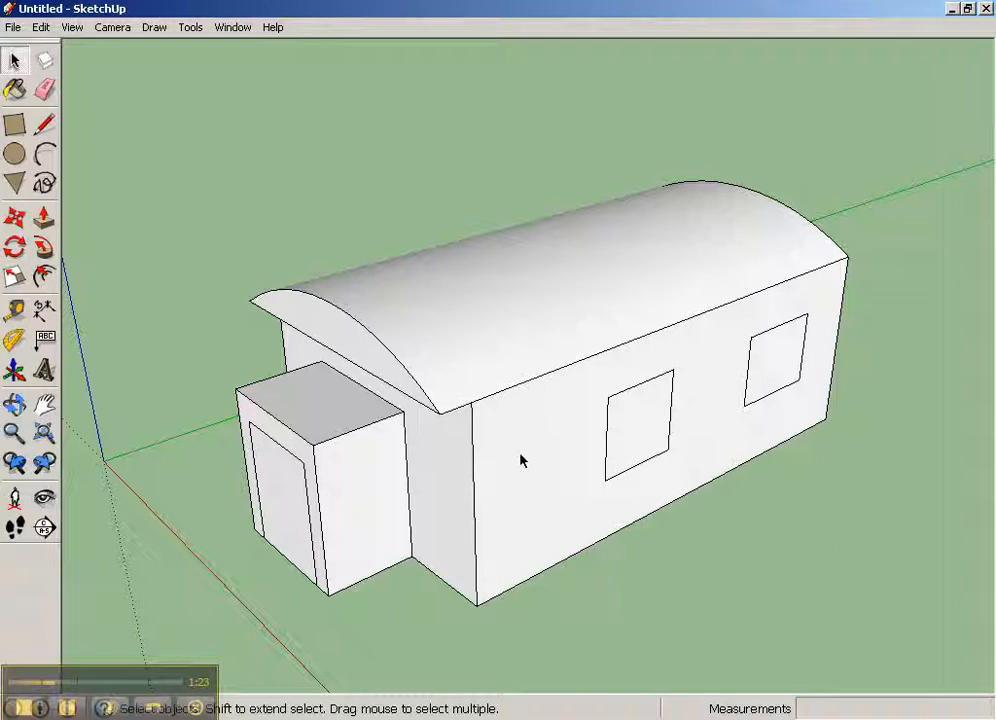
middle_drag(498, 542, 811, 348)
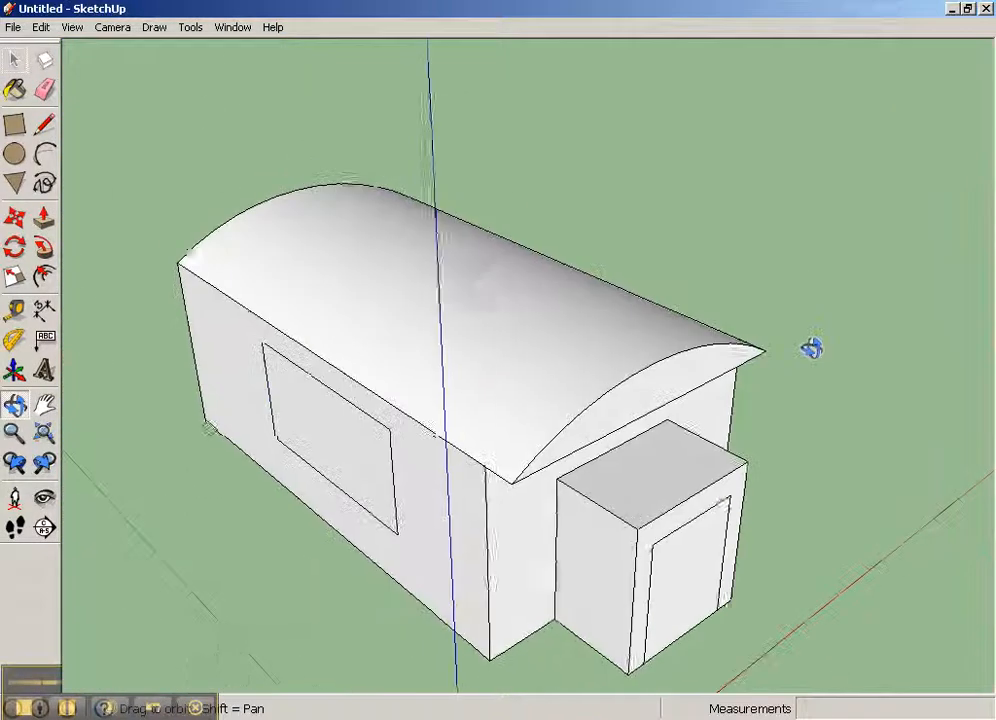
middle_drag(727, 438, 352, 390)
Start the Paint Bucket and browse the Asphalt and Concrete, Blinds, and Carpet and Textiles material collections
click(14, 89)
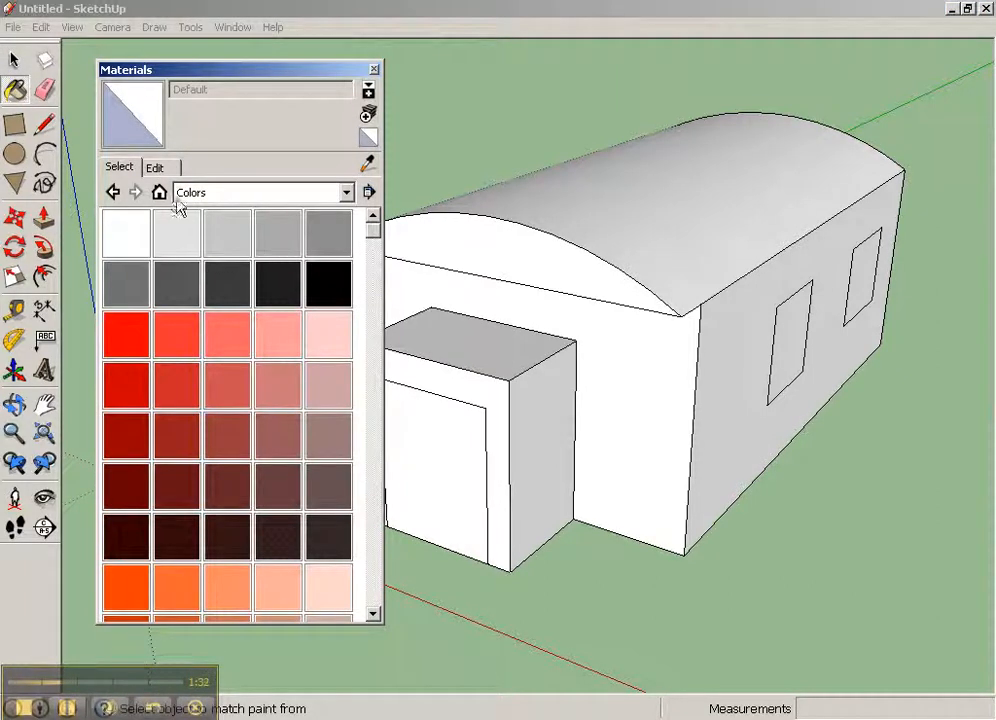
click(161, 192)
click(217, 193)
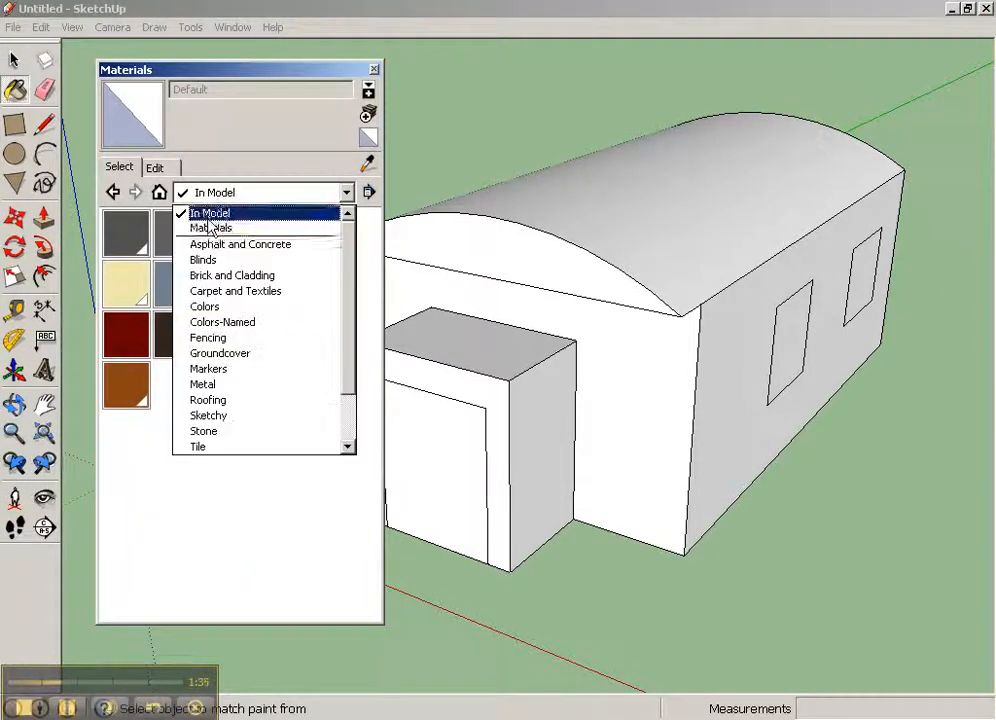
click(205, 227)
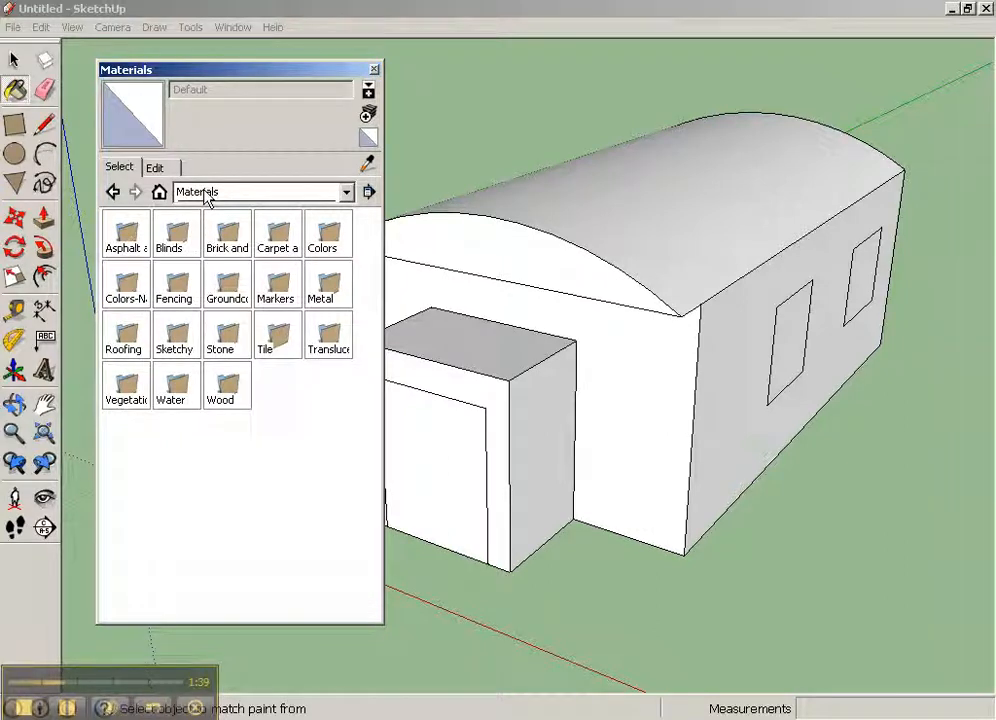
double_click(122, 248)
click(210, 195)
click(203, 228)
click(205, 193)
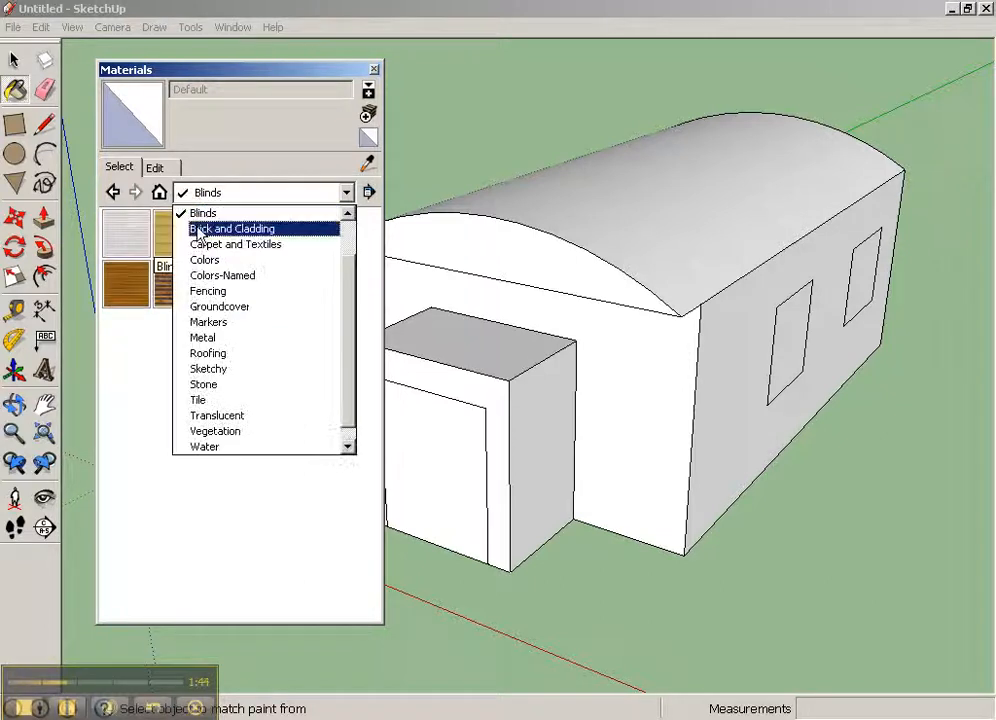
click(199, 244)
click(127, 238)
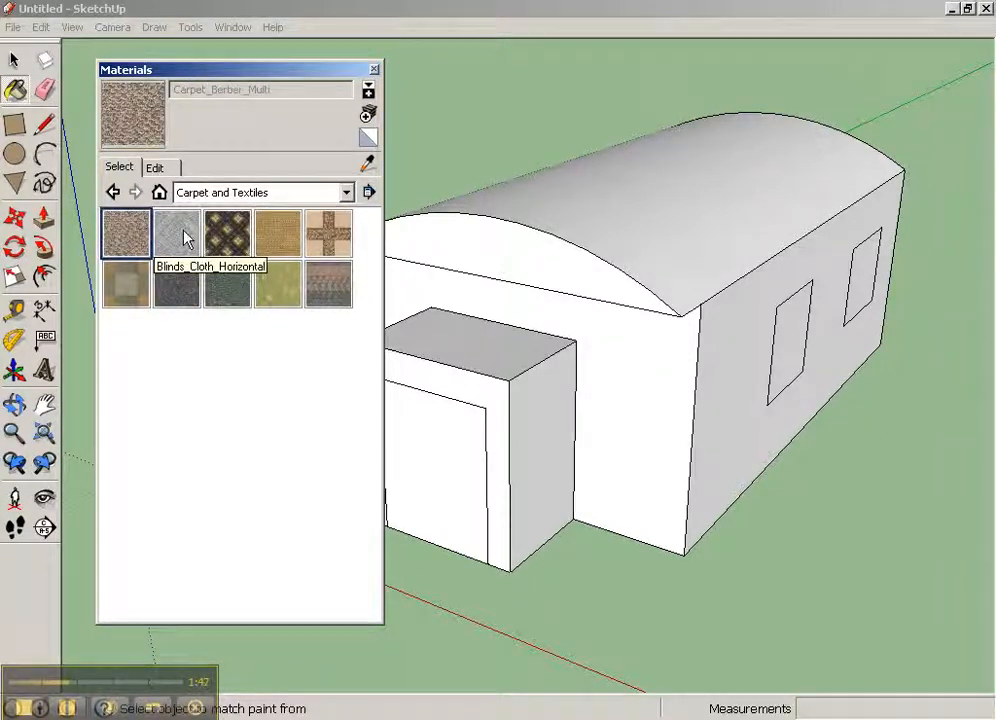
click(185, 233)
click(127, 236)
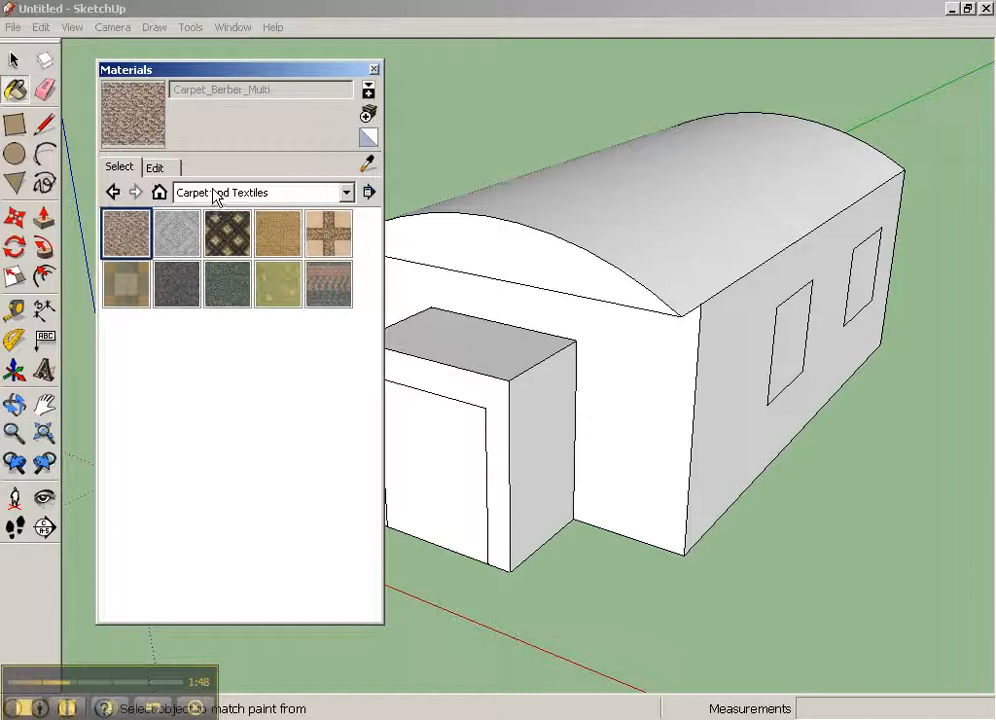
Look through the Colors collection and view the material's color, texture and opacity editing settings
click(215, 193)
click(196, 248)
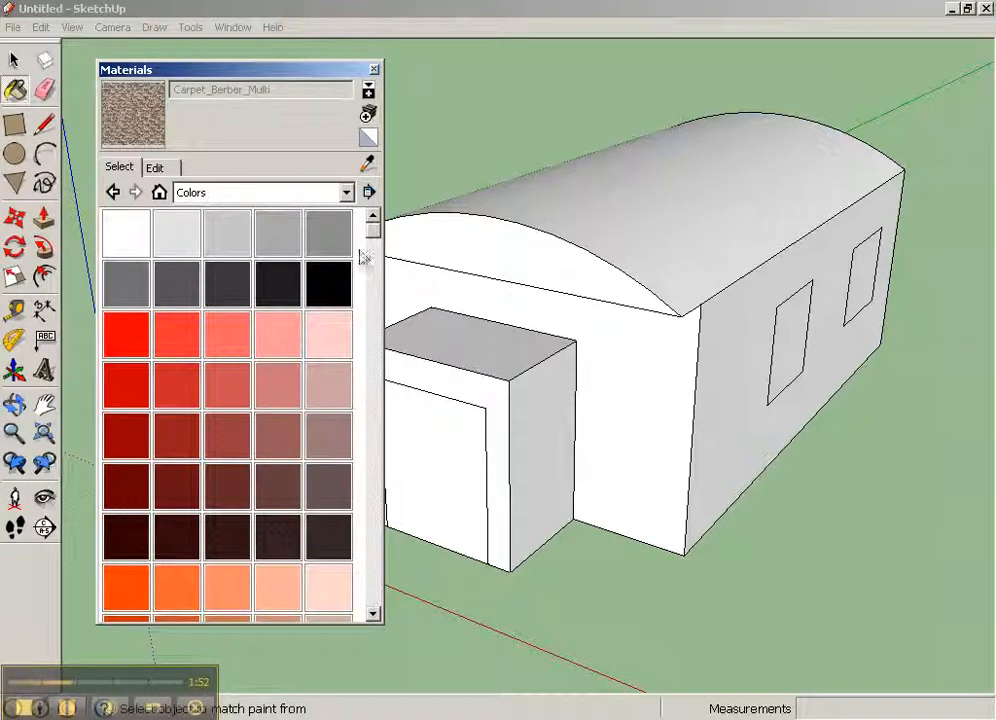
mouse_move(376, 236)
mouse_down()
mouse_move(371, 600)
mouse_move(387, 237)
mouse_up()
click(158, 168)
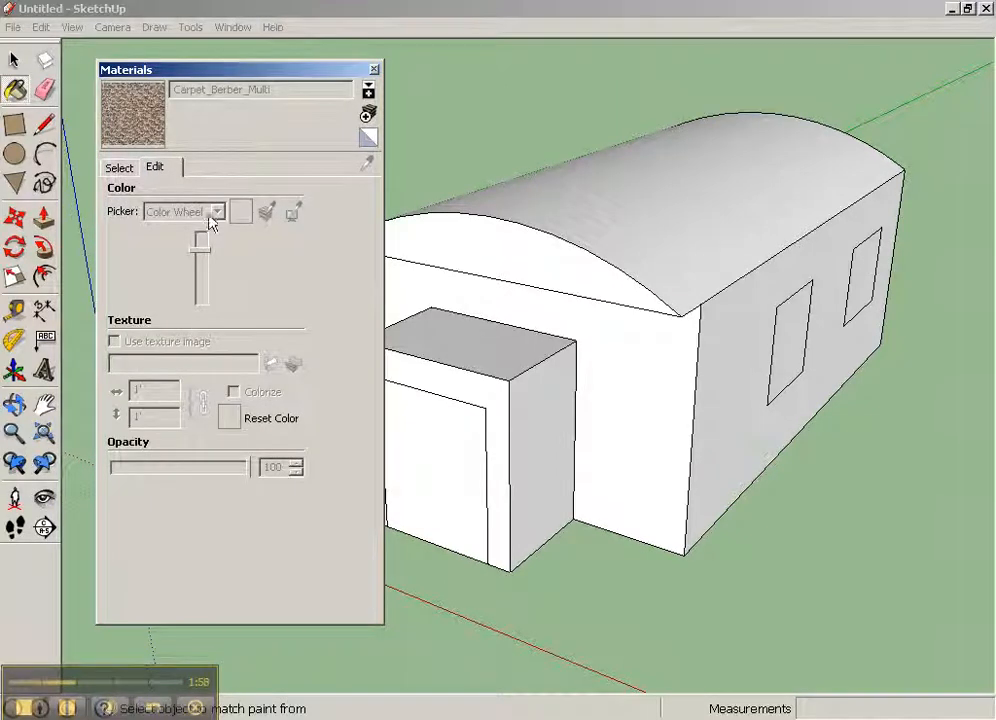
click(119, 168)
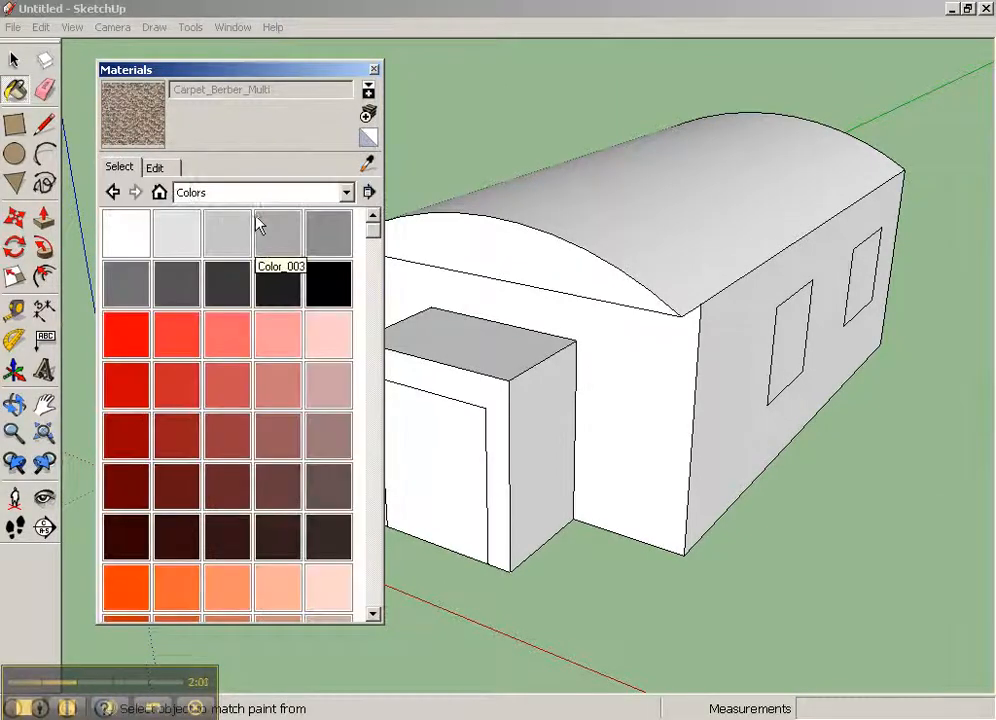
Paint the entrance block's top, sides and door surround with the red Color_A01
click(136, 354)
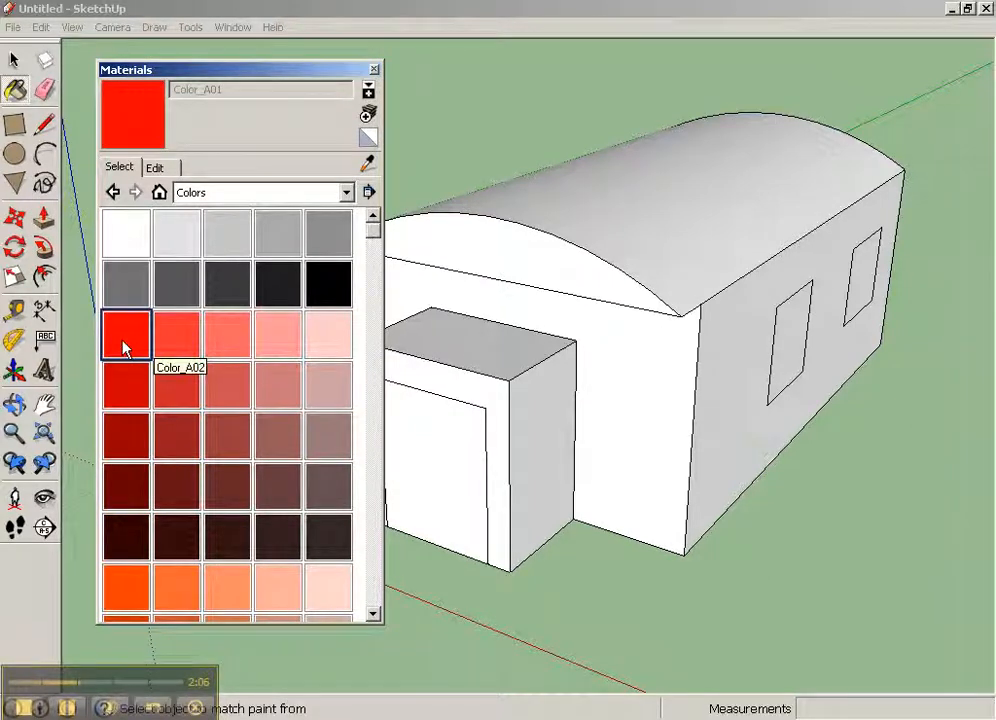
click(502, 340)
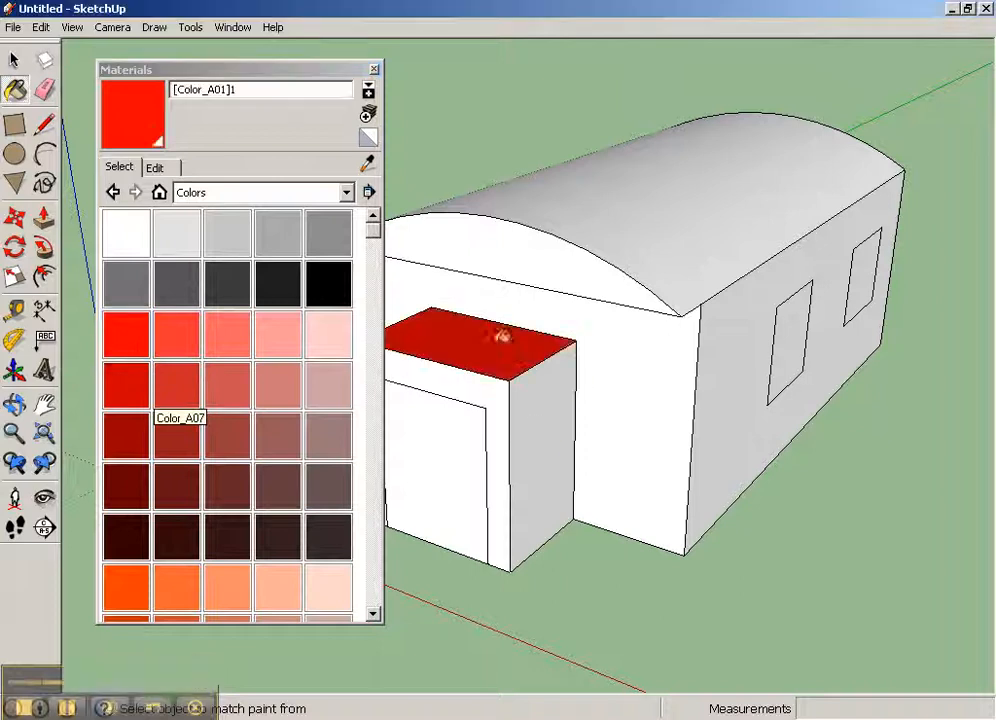
middle_drag(573, 456, 505, 442)
click(612, 365)
click(525, 372)
mouse_move(525, 372)
middle_down()
mouse_move(650, 380)
mouse_move(691, 398)
mouse_move(147, 293)
mouse_move(694, 322)
mouse_move(520, 422)
mouse_move(576, 362)
mouse_move(357, 373)
mouse_move(372, 418)
middle_up()
click(542, 348)
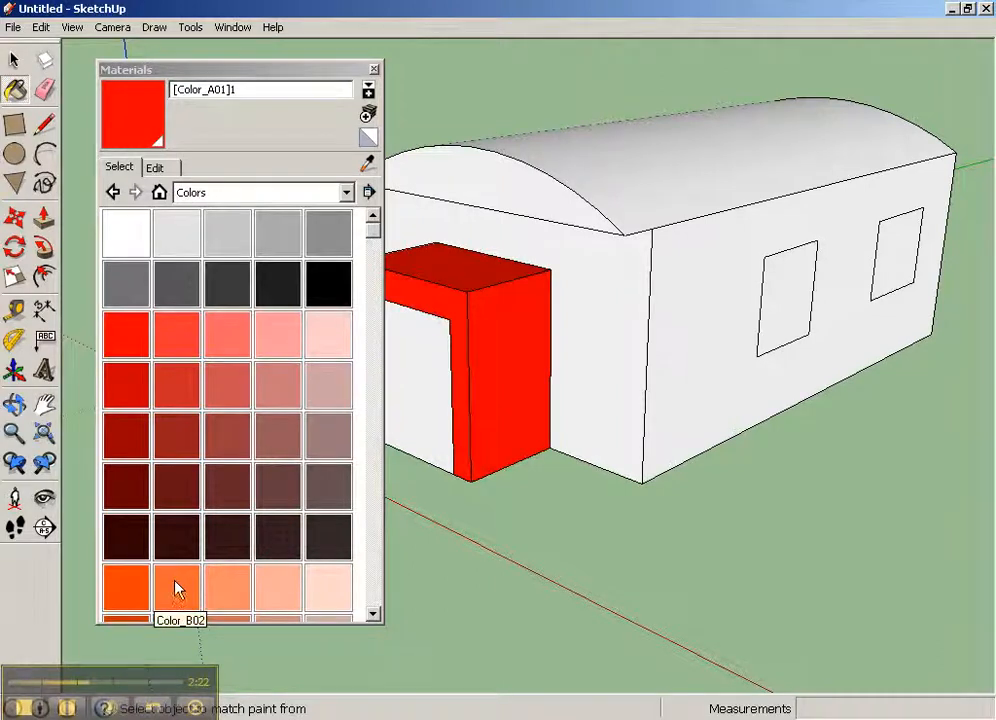
Try filling all connected unpainted faces of the building with dark red Color_A16, and undo that fill
click(130, 500)
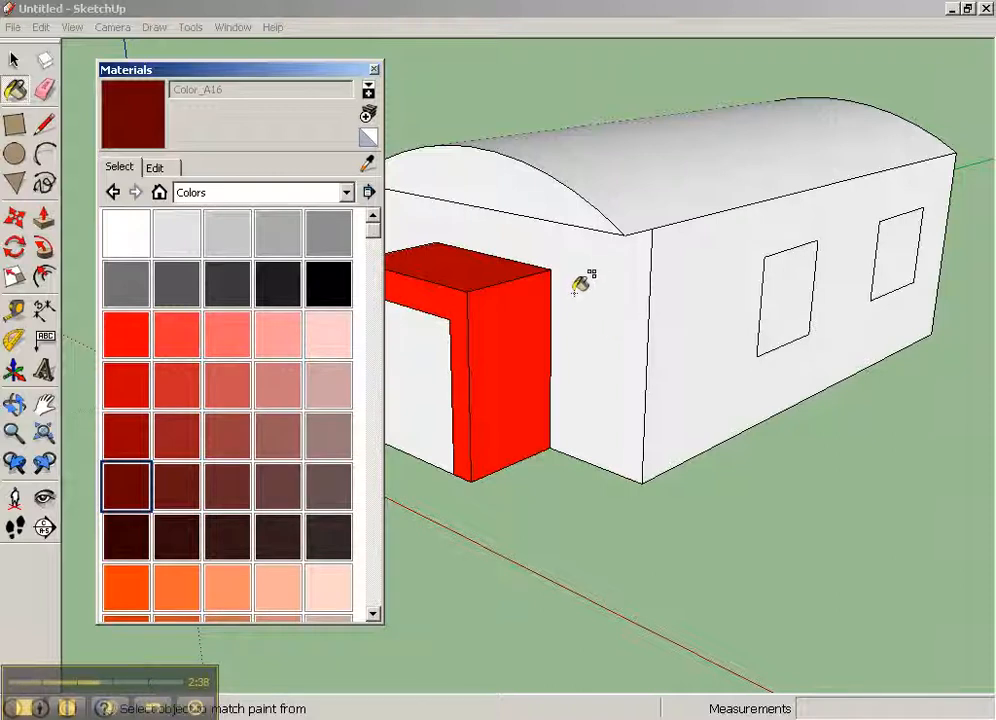
click(611, 262)
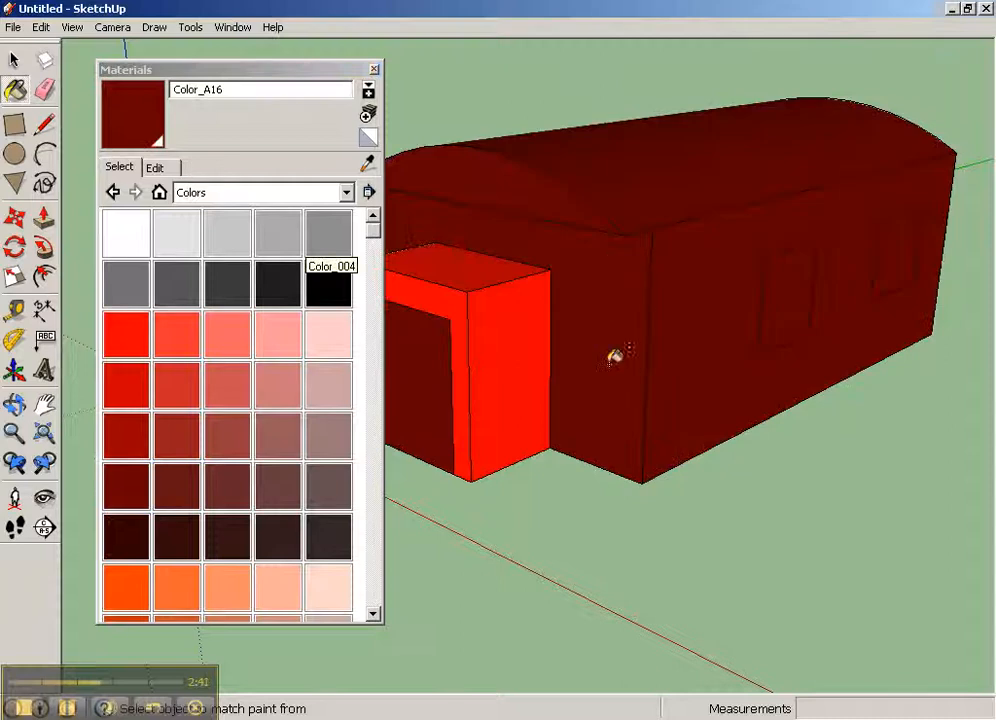
key(o)
mouse_move(611, 385)
mouse_down()
mouse_move(718, 251)
mouse_move(729, 89)
mouse_move(658, 338)
mouse_up()
key(b)
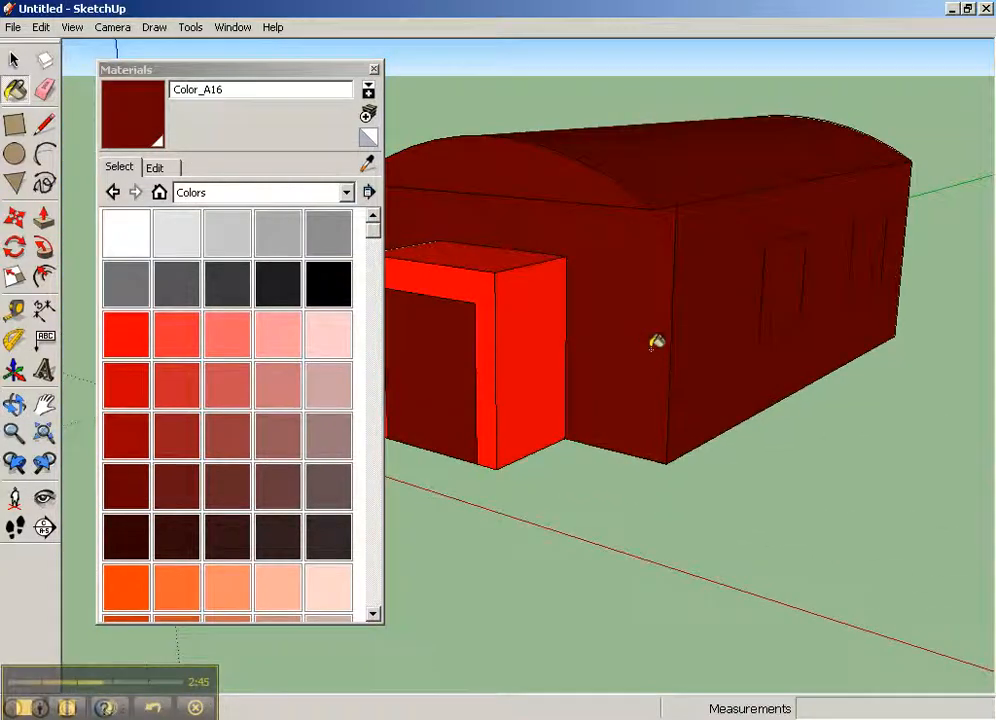
key(ctrl+z)
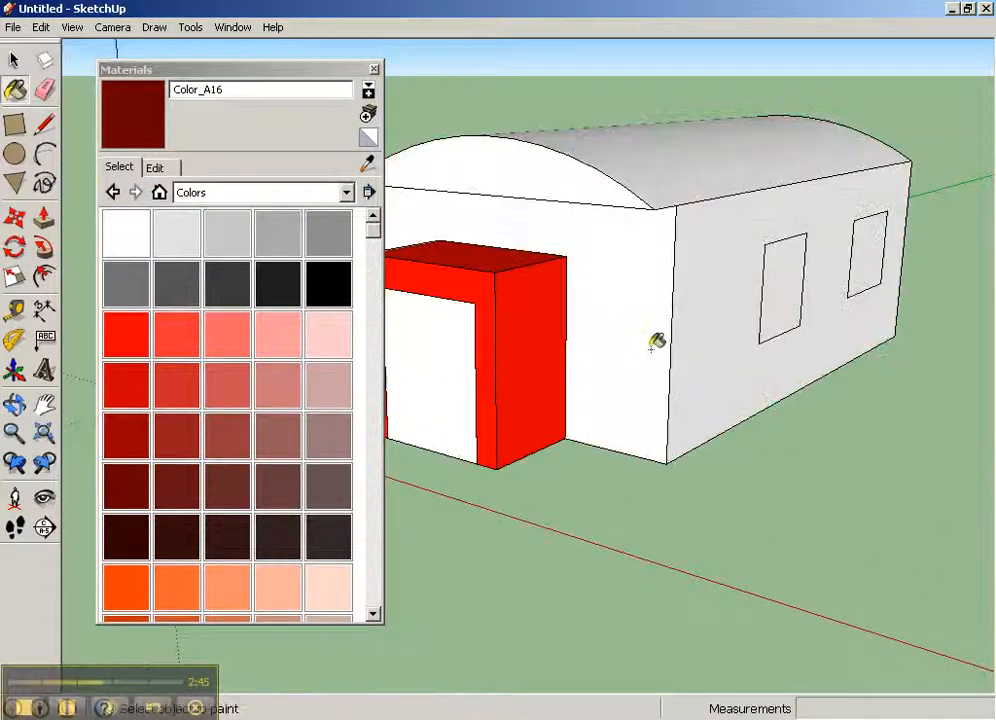
Try the connected Color_A16 fill again on the walls, windows and roof, inspect it from other angles, and undo it
click(621, 264)
mouse_move(621, 264)
middle_down()
mouse_move(645, 242)
mouse_move(867, 182)
mouse_move(604, 362)
mouse_move(474, 327)
mouse_move(582, 342)
mouse_move(665, 189)
mouse_move(600, 160)
mouse_move(571, 407)
mouse_move(765, 333)
mouse_move(827, 338)
mouse_move(419, 246)
mouse_move(560, 347)
mouse_move(707, 285)
mouse_move(840, 162)
mouse_move(822, 138)
mouse_move(702, 167)
mouse_move(540, 320)
mouse_move(502, 302)
mouse_move(543, 326)
mouse_move(585, 433)
mouse_move(542, 362)
mouse_move(515, 362)
mouse_move(596, 402)
mouse_move(574, 447)
mouse_move(748, 412)
mouse_move(474, 402)
mouse_move(538, 400)
middle_up()
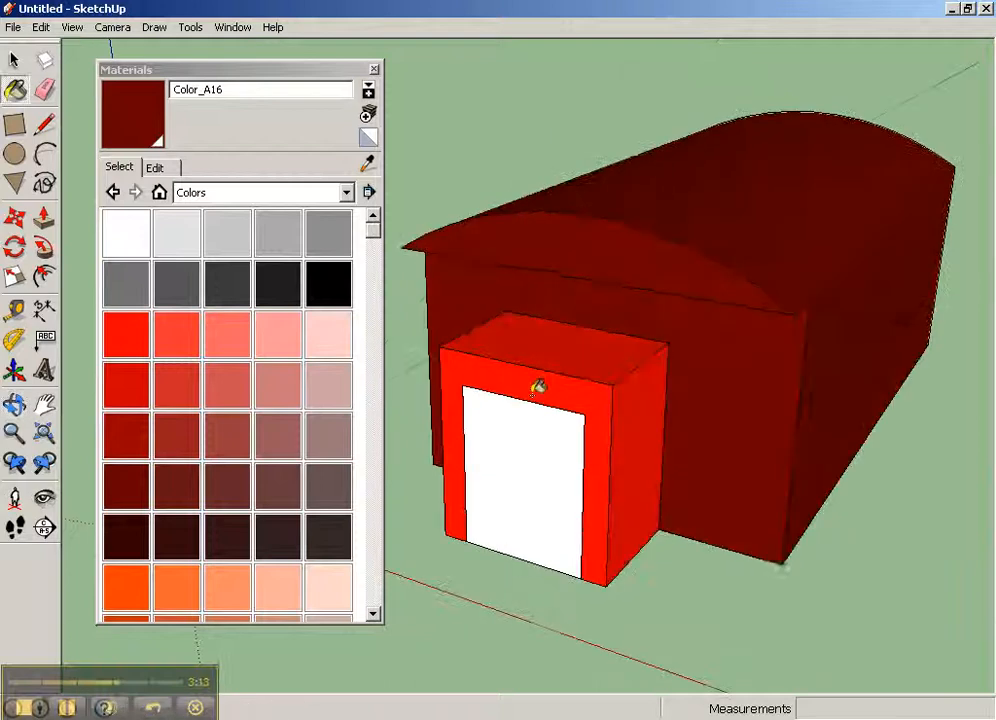
mouse_move(566, 474)
middle_down()
mouse_move(591, 507)
mouse_move(469, 327)
mouse_move(435, 455)
middle_up()
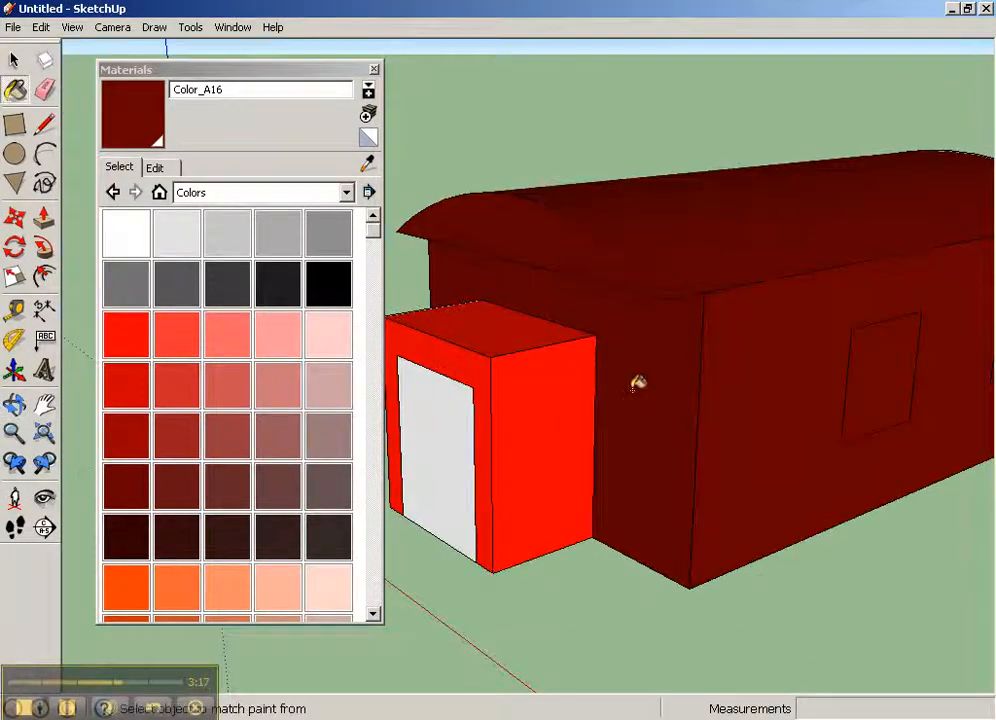
key(ctrl+z)
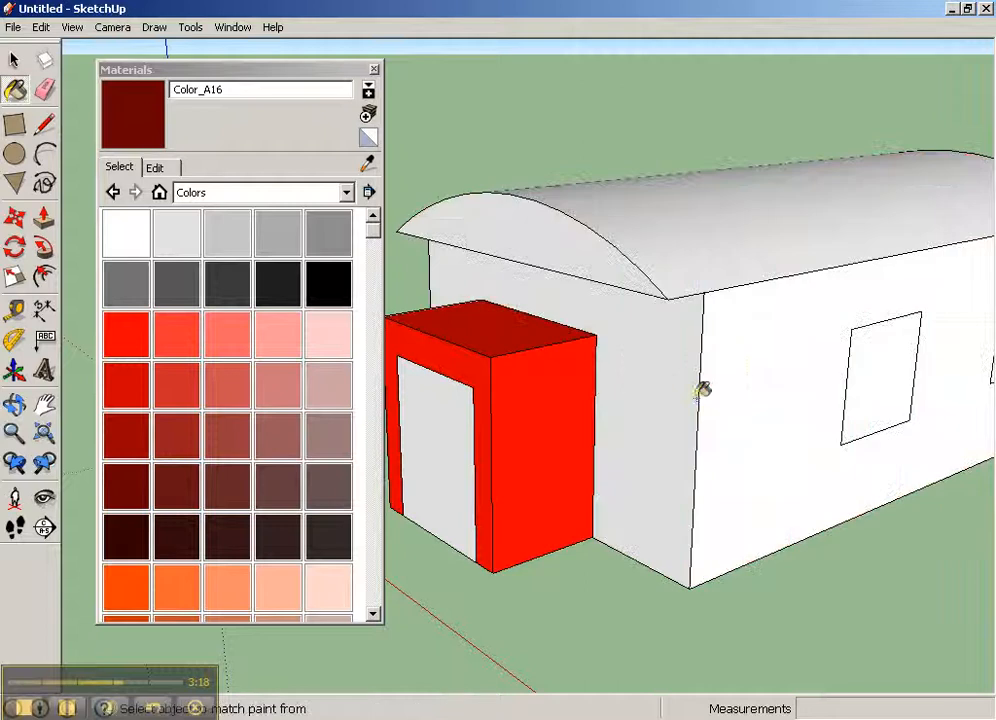
Paint the main building's front wall and both long side walls with dark red Color_A16, leaving the windows unpainted
click(754, 354)
click(663, 351)
mouse_move(663, 351)
middle_down()
mouse_move(658, 391)
mouse_move(689, 389)
mouse_move(528, 343)
mouse_move(656, 378)
mouse_move(936, 413)
mouse_move(756, 362)
mouse_move(649, 296)
mouse_move(662, 391)
mouse_move(670, 380)
middle_up()
click(528, 343)
Try Color_A16 on the rear wall, undo it, and erase the edge between that wall and its arched gable
click(757, 365)
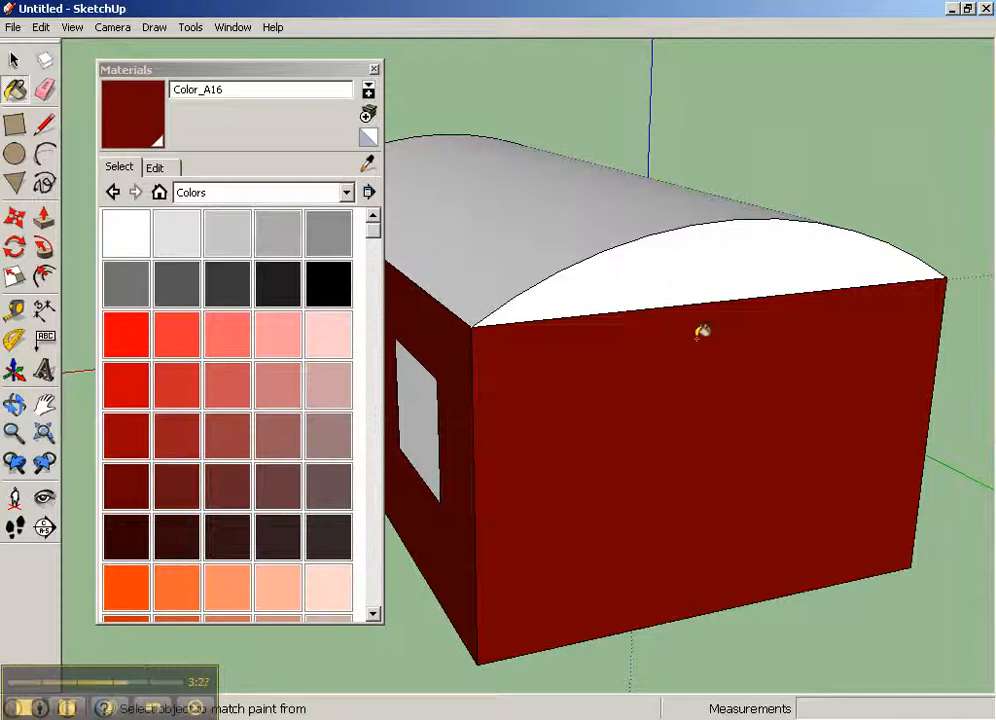
key(ctrl+z)
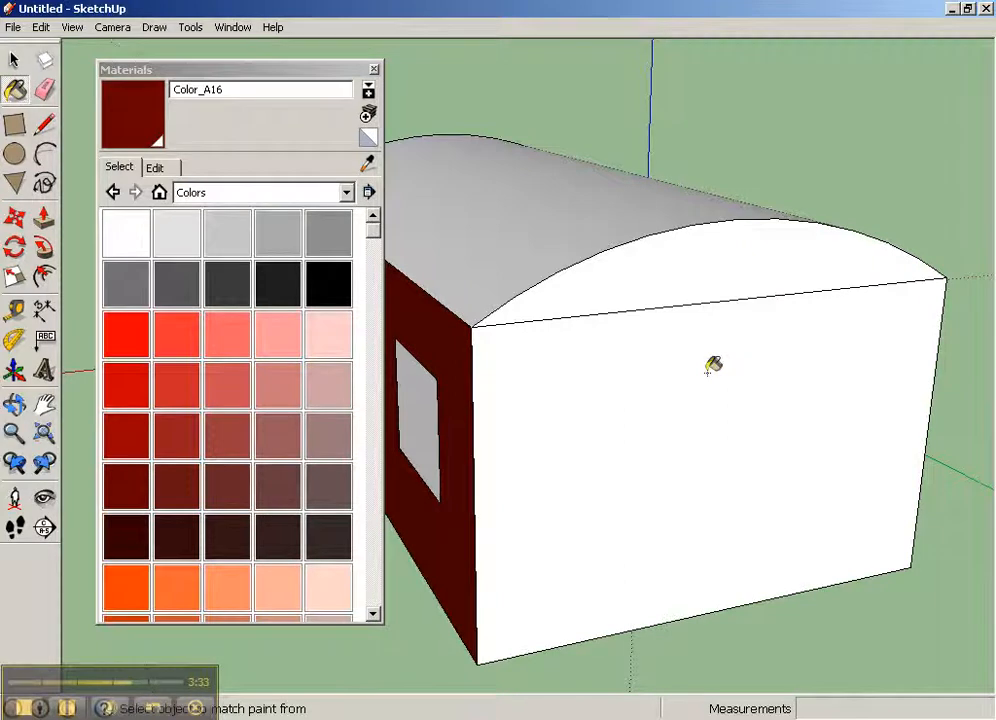
click(46, 101)
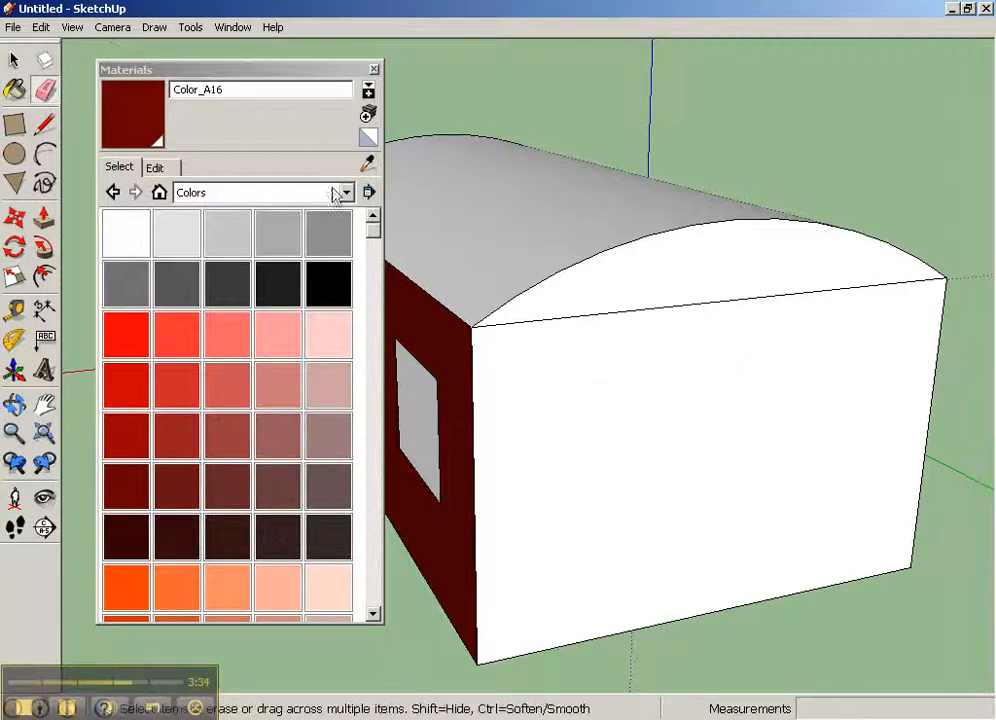
click(737, 298)
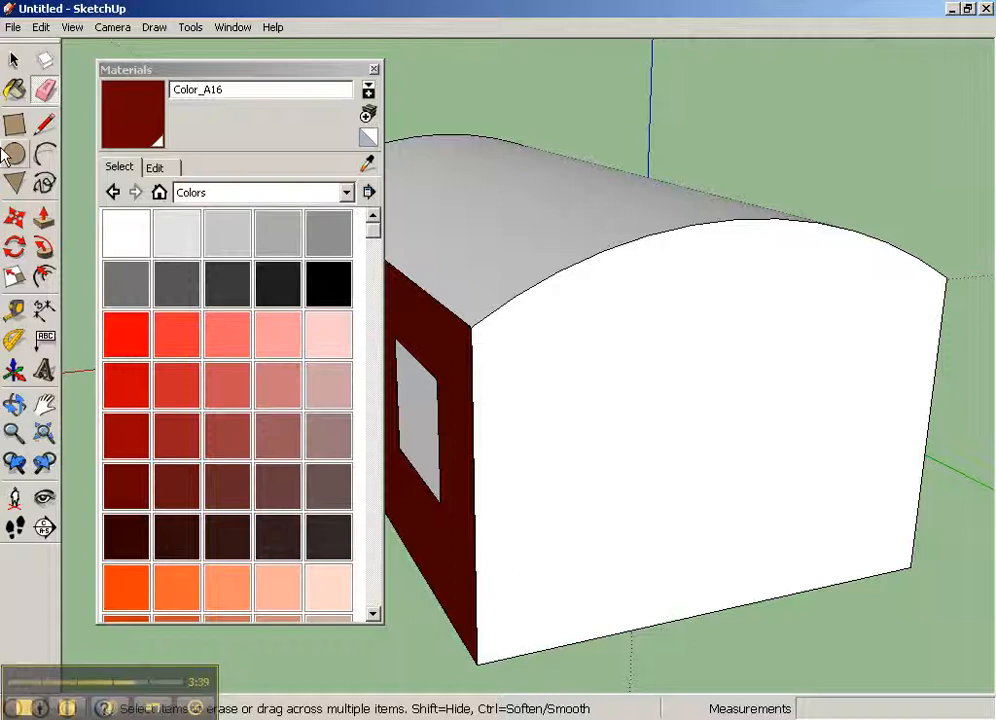
Try painting the rear wall and its arched gable as separate faces with Color_A16, and undo the paint
click(15, 90)
click(661, 344)
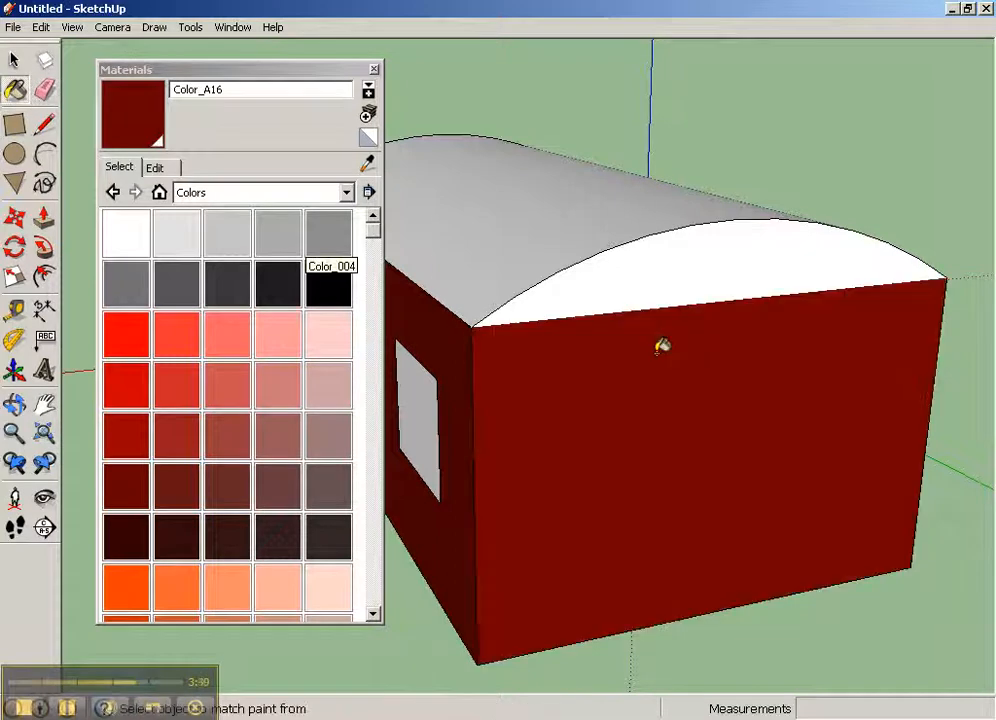
click(675, 276)
key(ctrl+z)
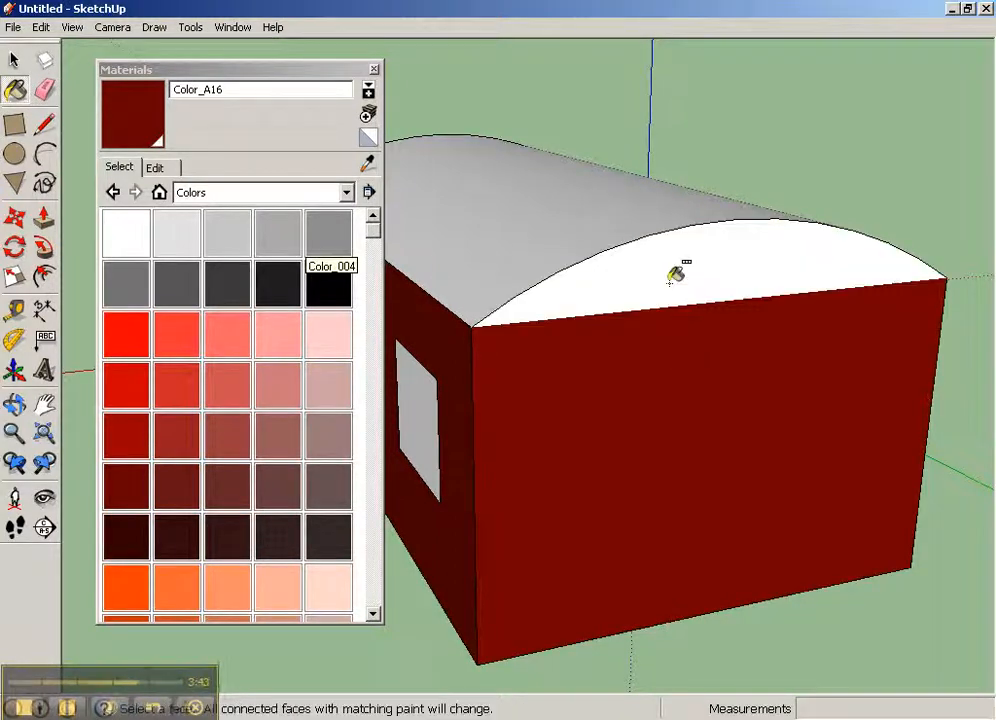
key(ctrl+z)
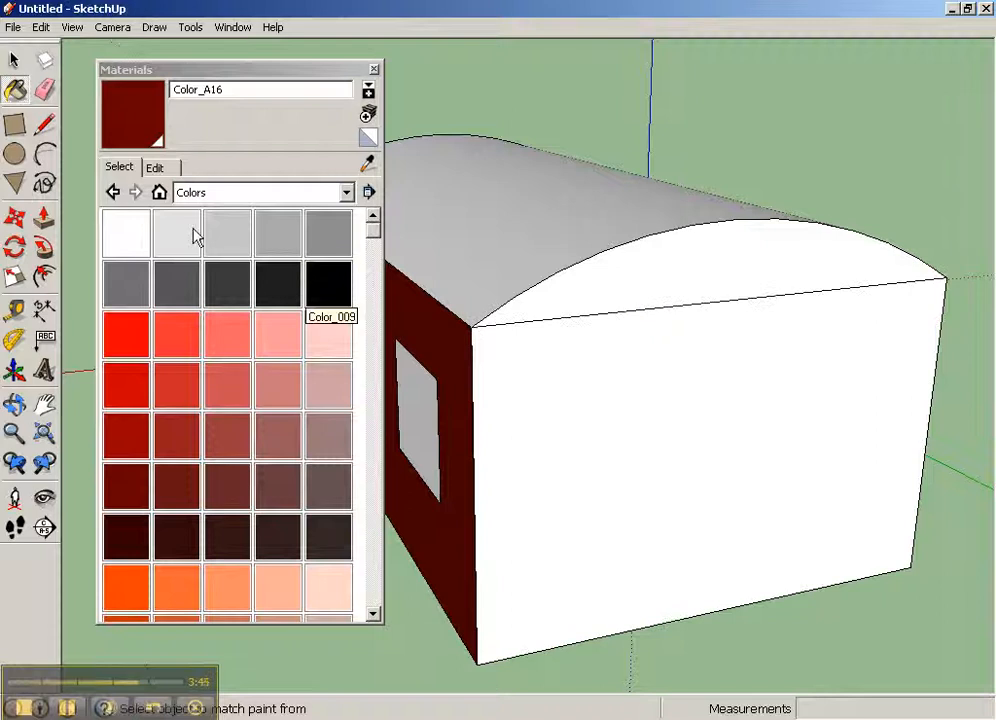
Try erasing the edge below the rear gable and painting the merged end face with Color_A16, and undo it
click(45, 89)
click(658, 308)
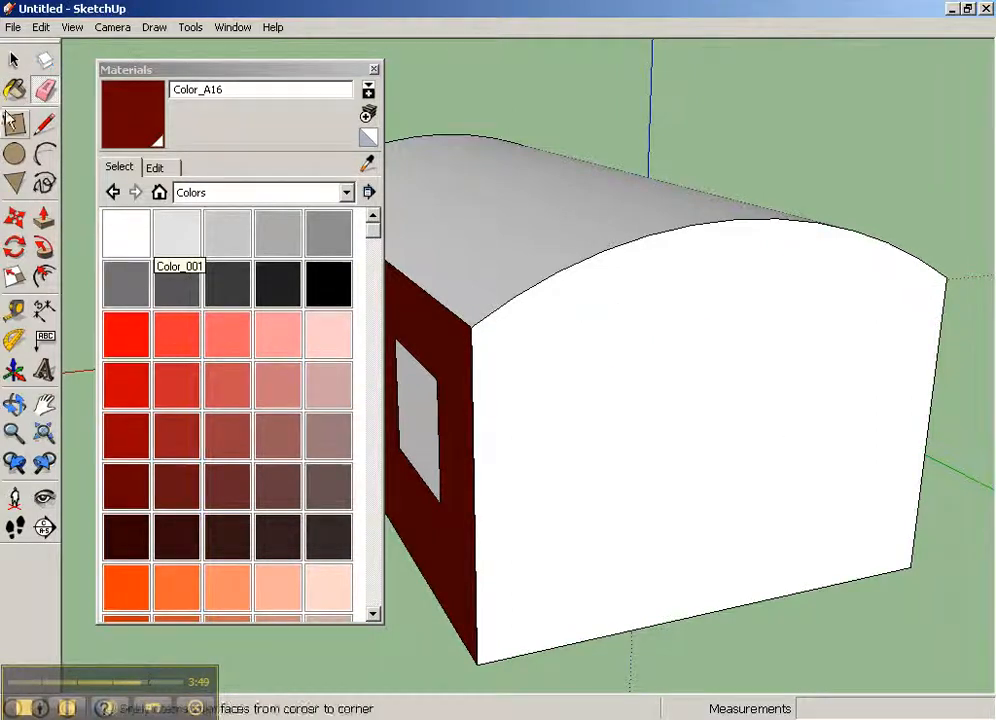
click(14, 91)
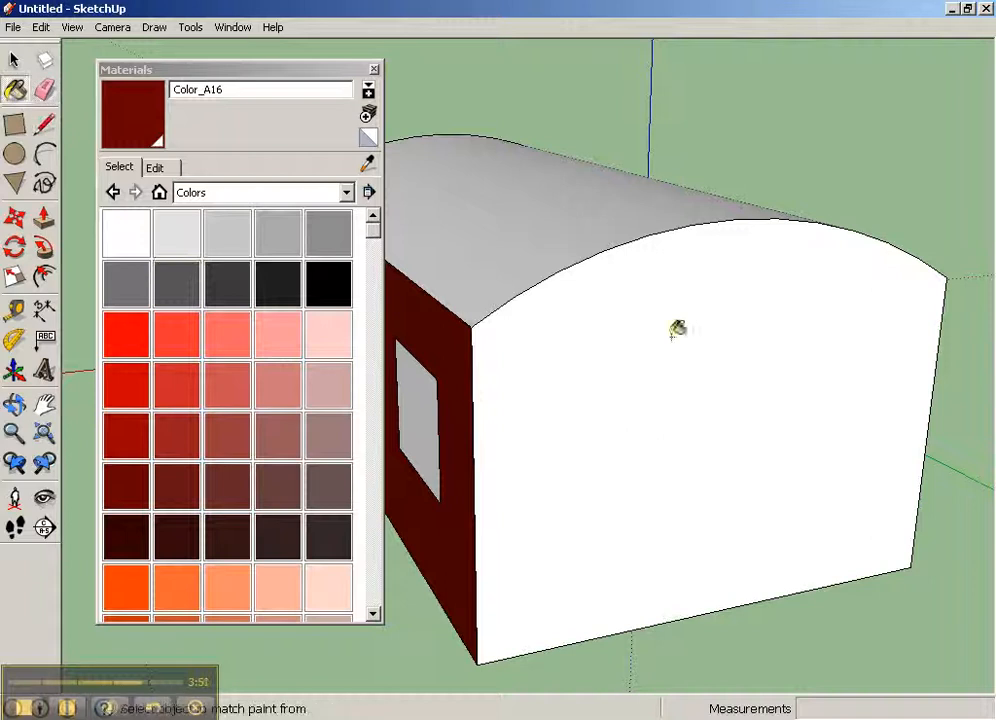
click(698, 336)
click(698, 293)
mouse_move(718, 318)
middle_down()
mouse_move(680, 416)
mouse_move(514, 431)
mouse_move(500, 403)
mouse_move(683, 333)
mouse_move(811, 396)
mouse_move(783, 460)
mouse_move(914, 507)
mouse_move(665, 489)
mouse_move(691, 451)
middle_up()
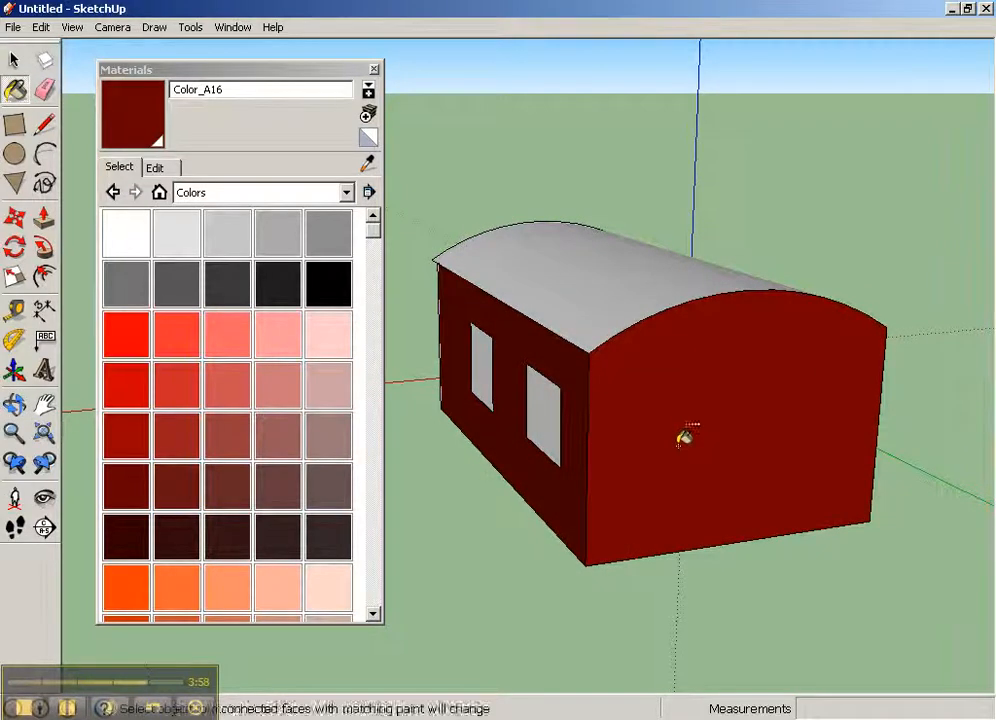
key(ctrl+z)
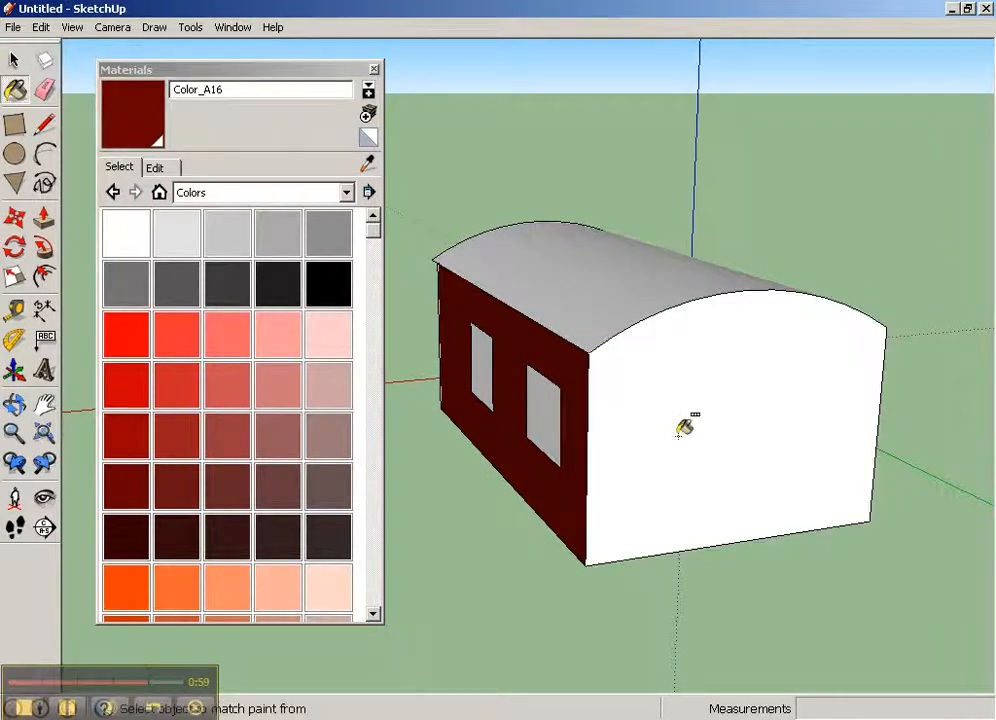
Delete the edge between the rear wall and its arched gable, and paint the merged face with Color_A16
click(14, 60)
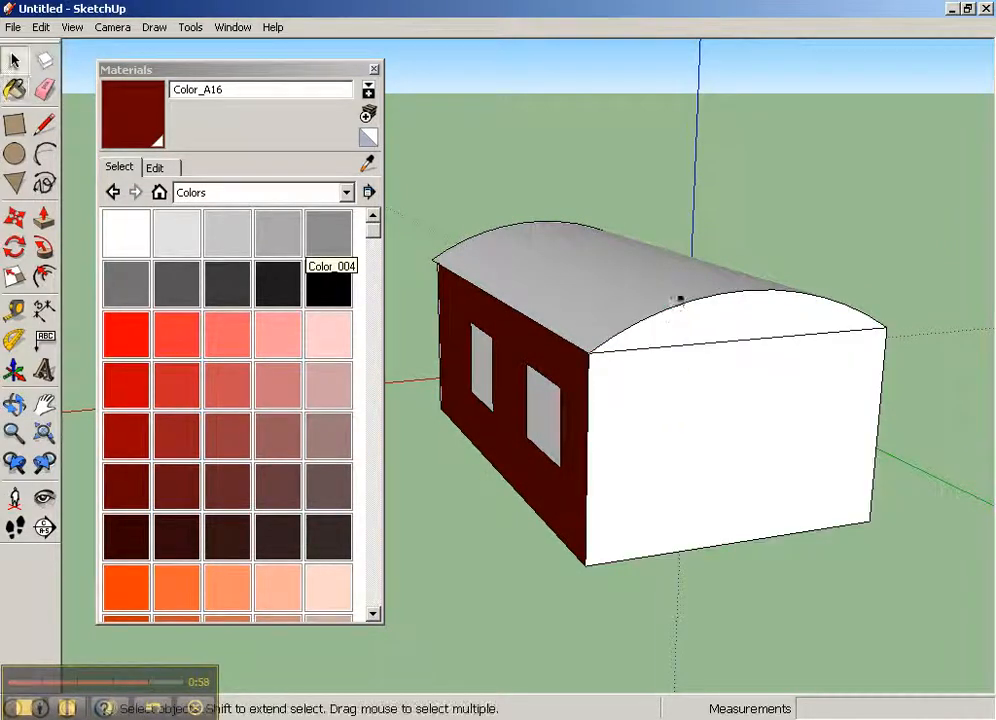
click(705, 346)
key(Delete)
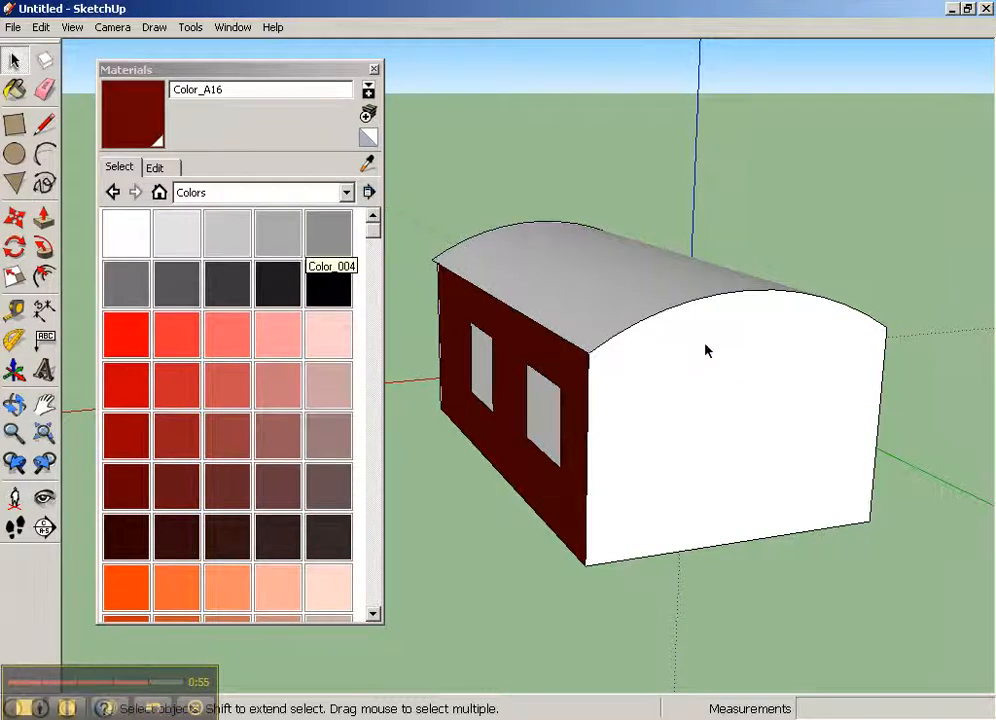
click(45, 222)
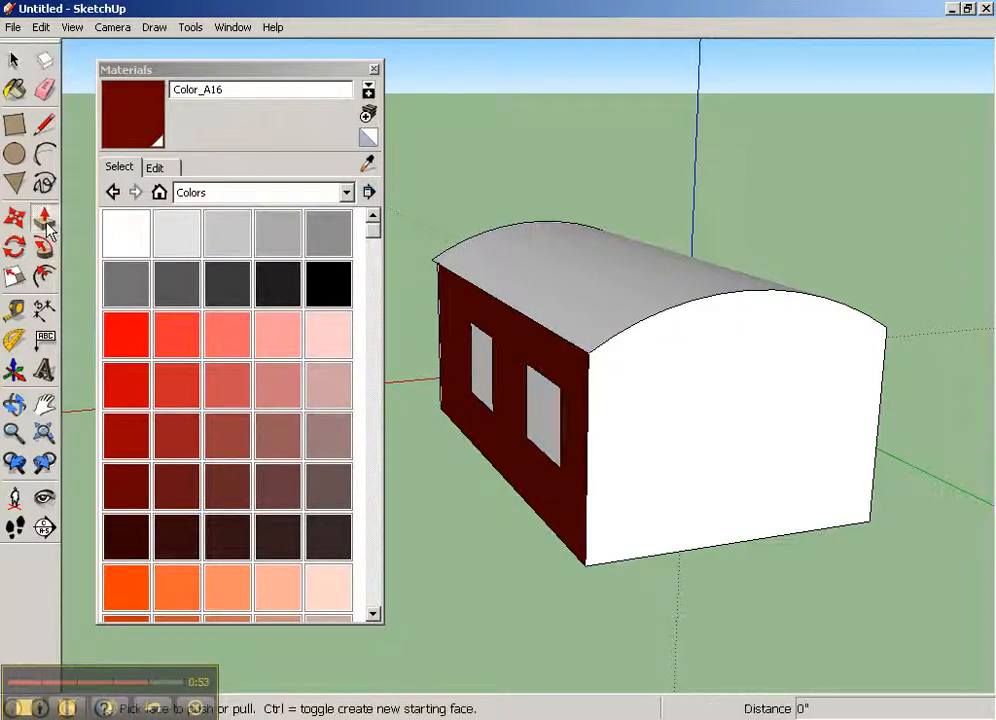
click(14, 89)
click(695, 348)
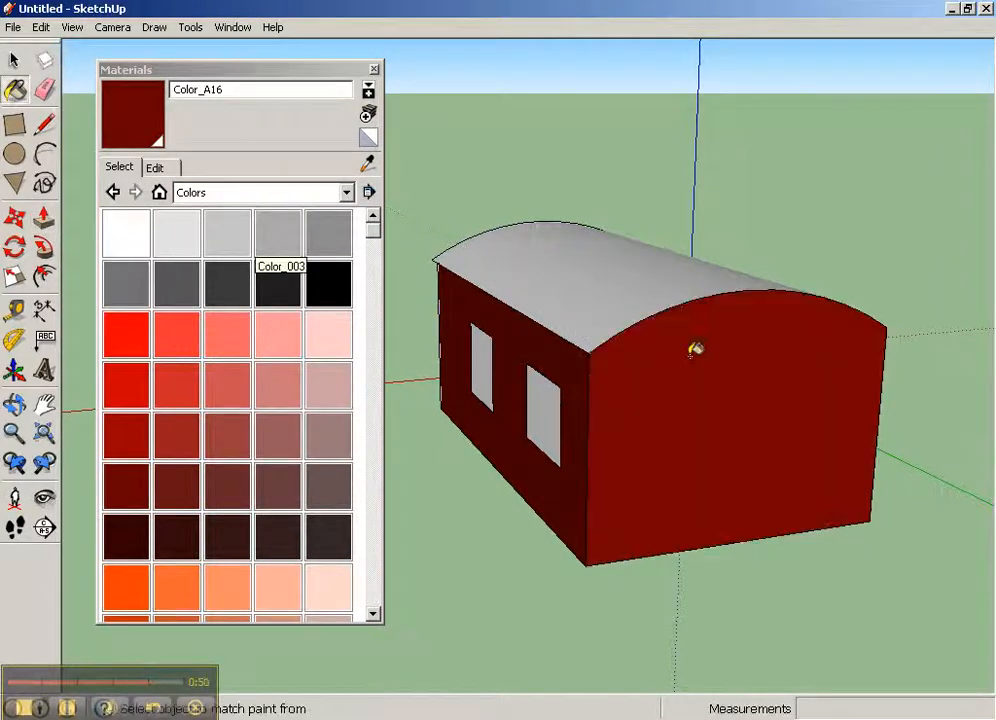
Choose dark green Color_F16 from the Colors collection, and replace it by sampling the default material from the model
middle_drag(695, 348, 602, 367)
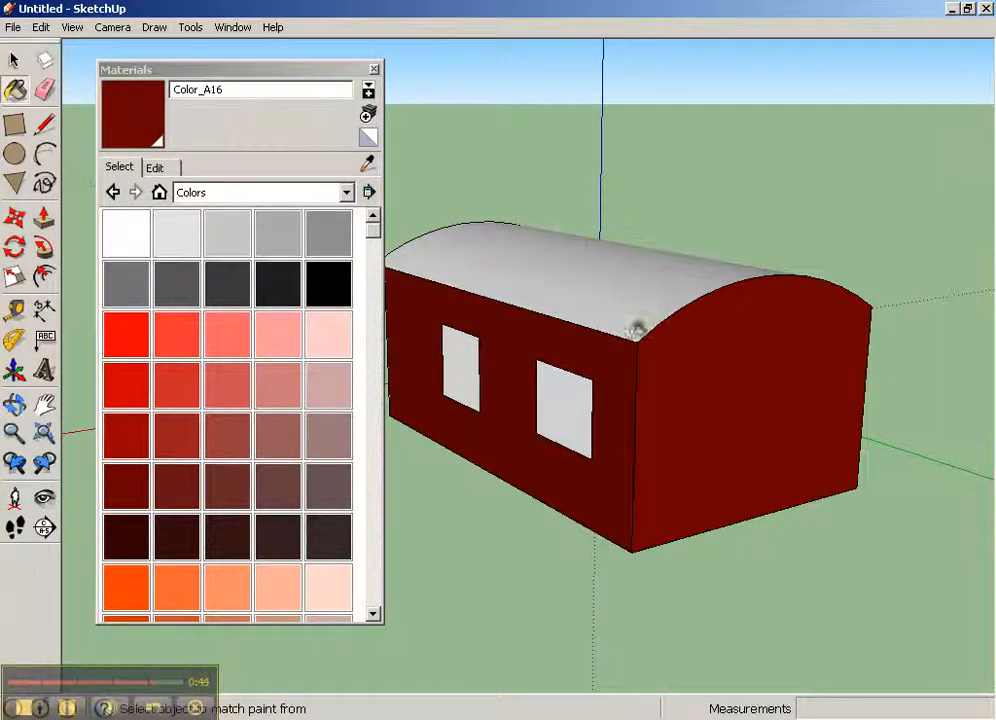
middle_drag(584, 358, 514, 465)
drag(373, 230, 375, 377)
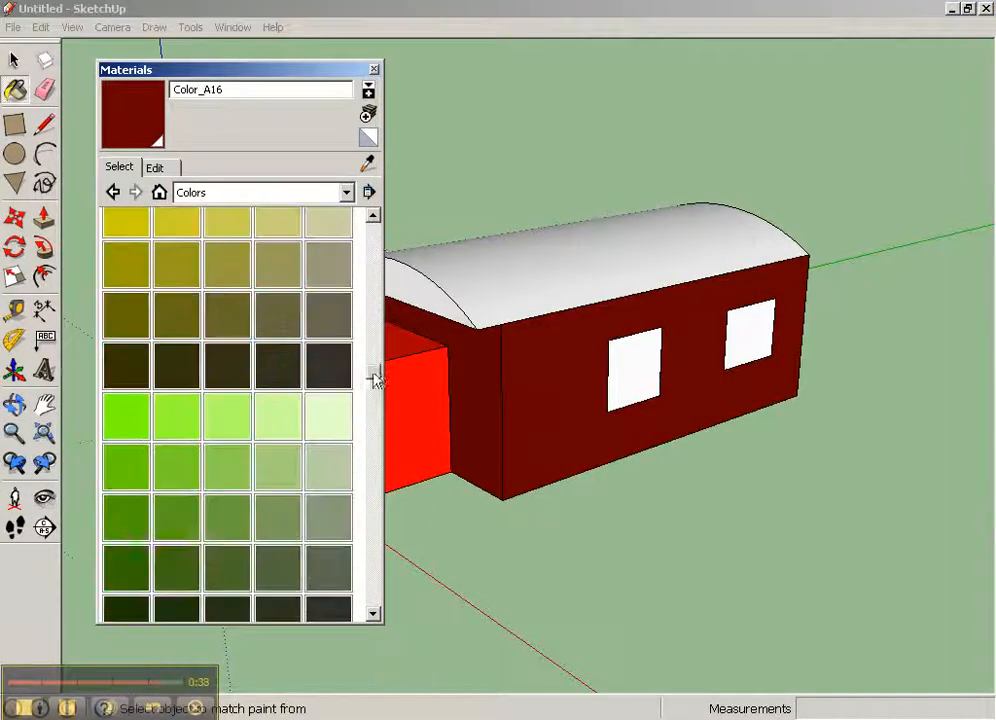
click(126, 578)
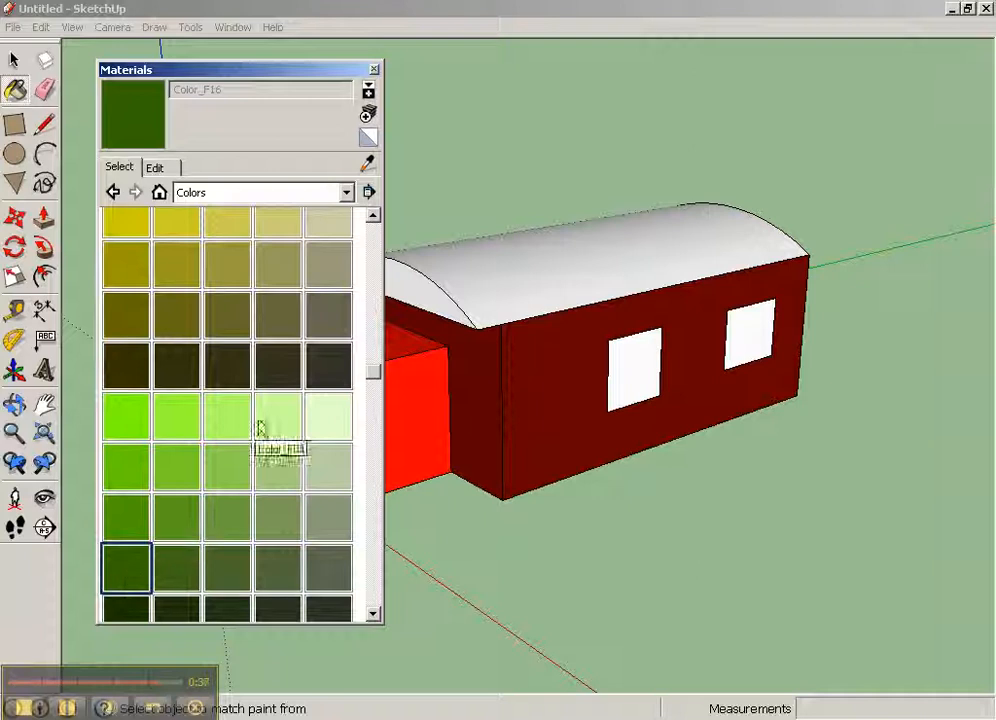
mouse_move(567, 340)
middle_down()
mouse_move(758, 378)
mouse_move(589, 373)
mouse_move(585, 352)
mouse_move(858, 384)
mouse_move(563, 442)
mouse_move(891, 349)
mouse_move(489, 382)
mouse_move(390, 405)
middle_up()
click(567, 349)
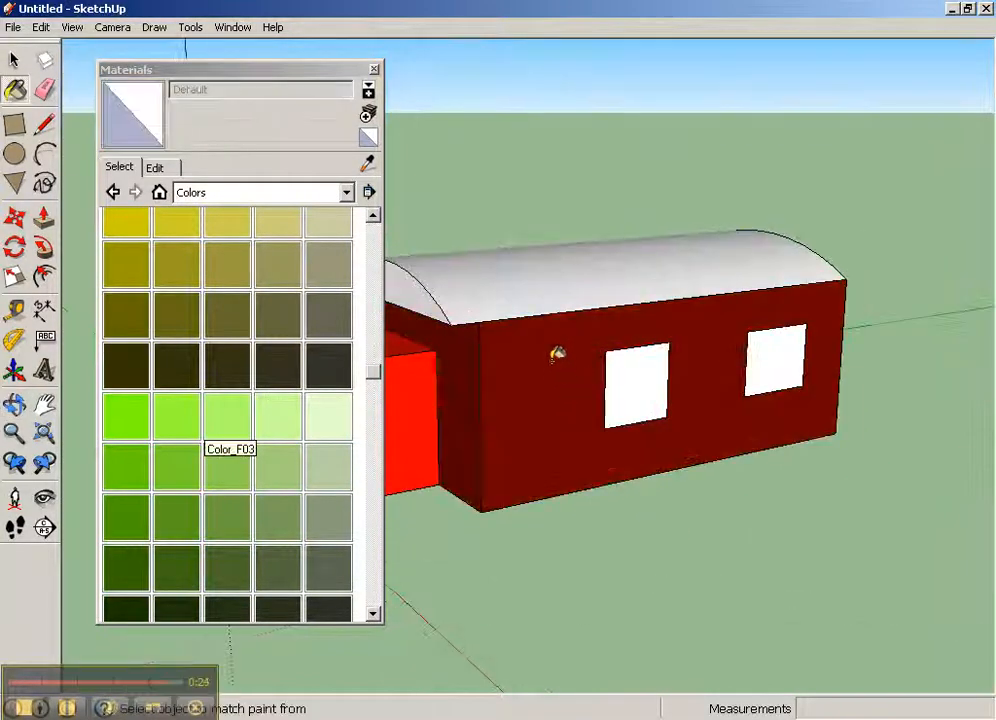
Sample dark red Color_A16 from the front wall and paint the front arched gable with it
mouse_move(558, 358)
middle_down()
mouse_move(695, 355)
mouse_move(638, 189)
mouse_move(654, 158)
mouse_move(803, 240)
mouse_move(723, 218)
middle_up()
key(alt)
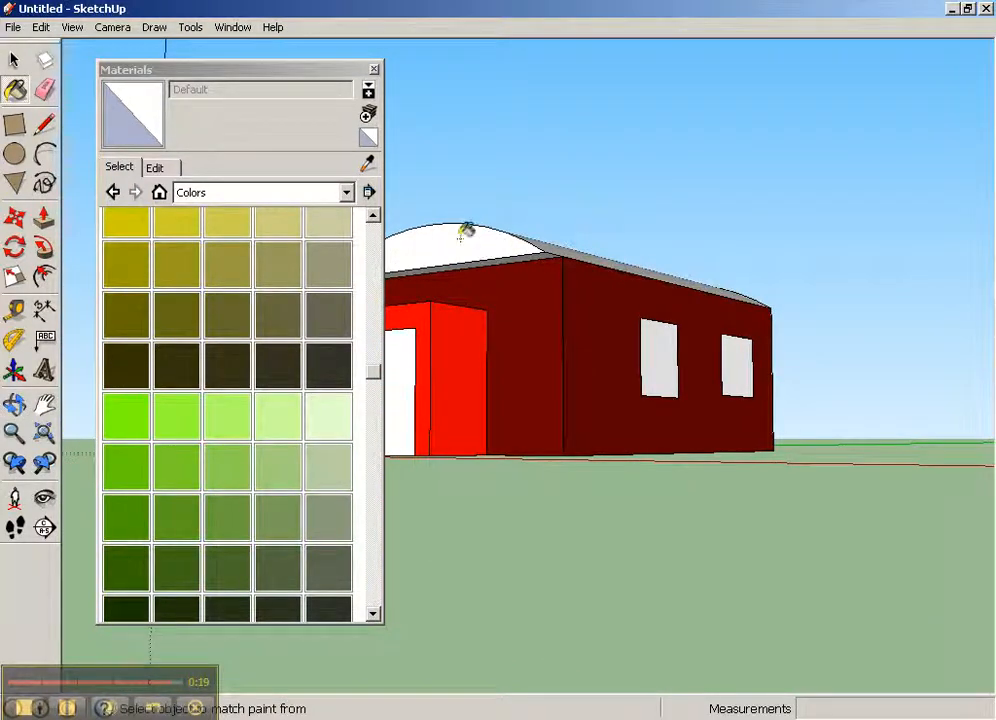
alt+click(531, 312)
click(466, 237)
mouse_move(519, 300)
middle_down()
mouse_move(494, 233)
mouse_move(502, 385)
mouse_move(514, 200)
mouse_move(521, 310)
middle_up()
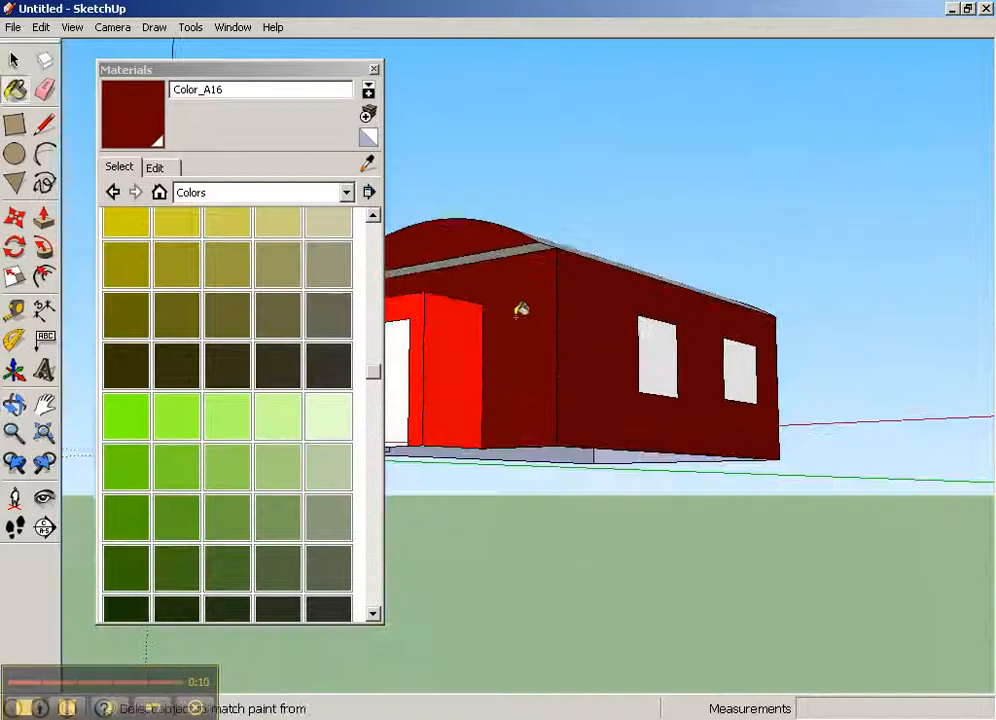
Reset the connected dark red walls to the default material sampled from the model, and fill all connected default faces with green Color_F06
click(128, 468)
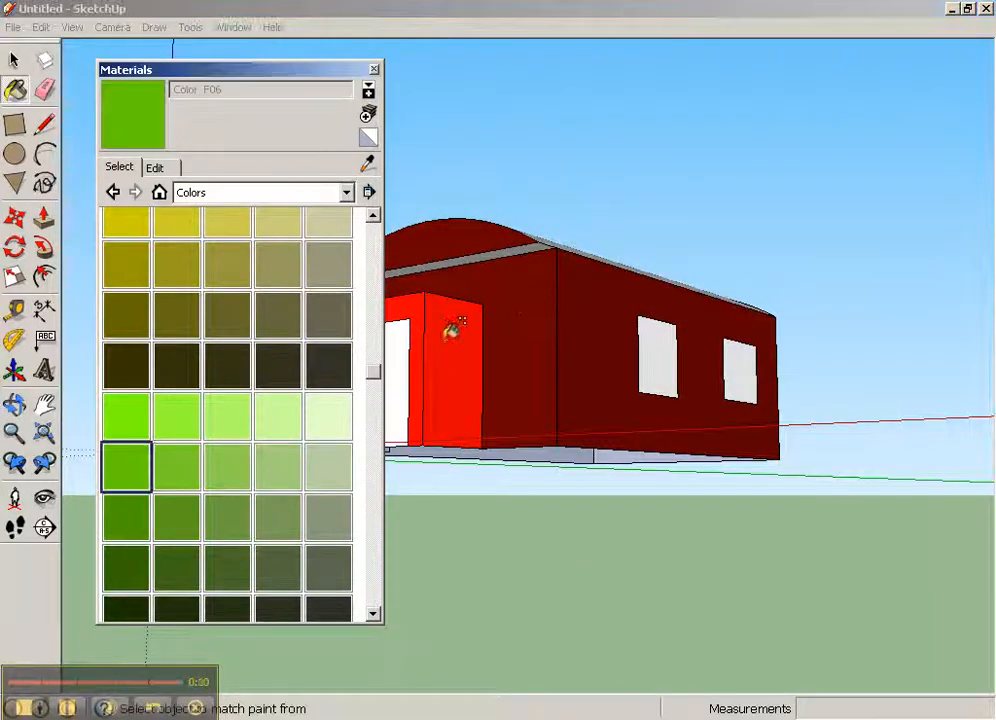
shift+click(514, 314)
alt+click(519, 256)
shift+click(521, 272)
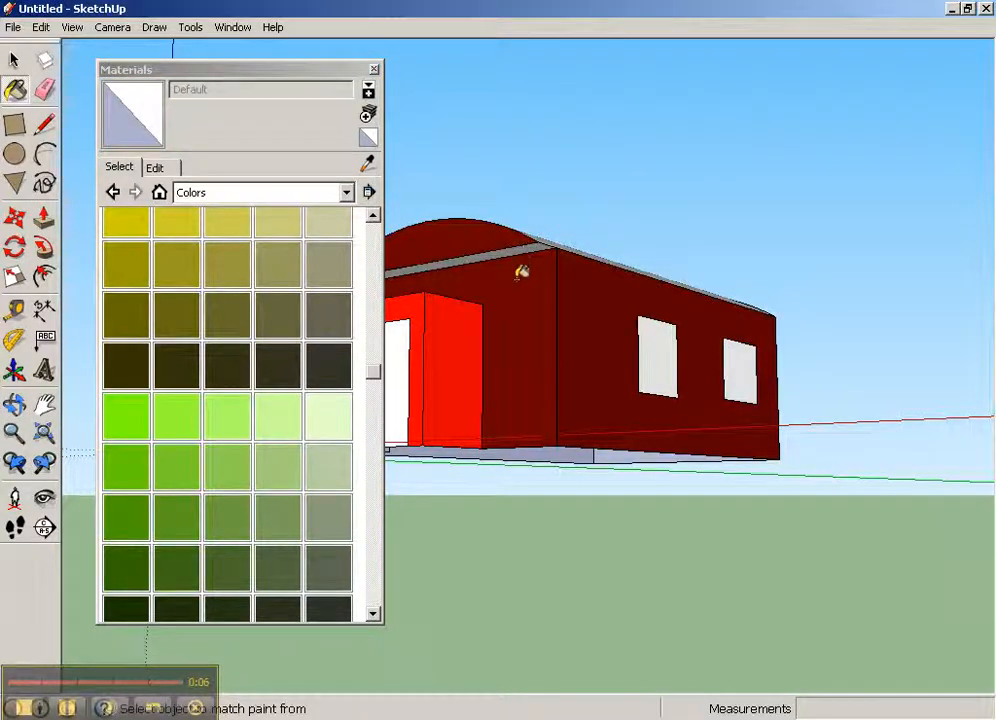
ctrl+click(526, 283)
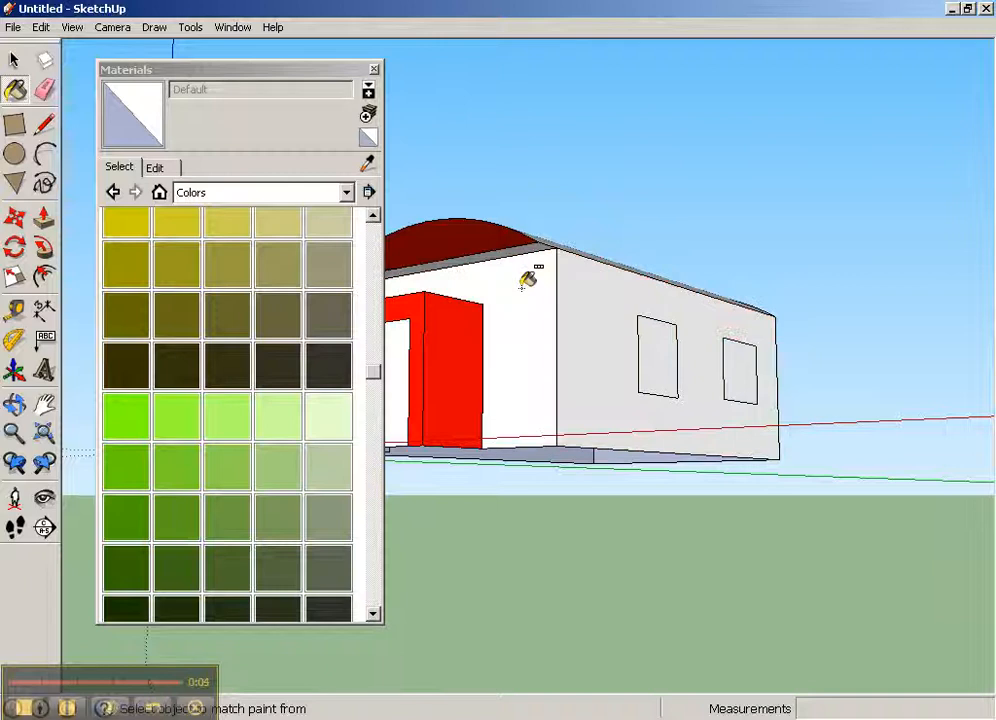
click(144, 467)
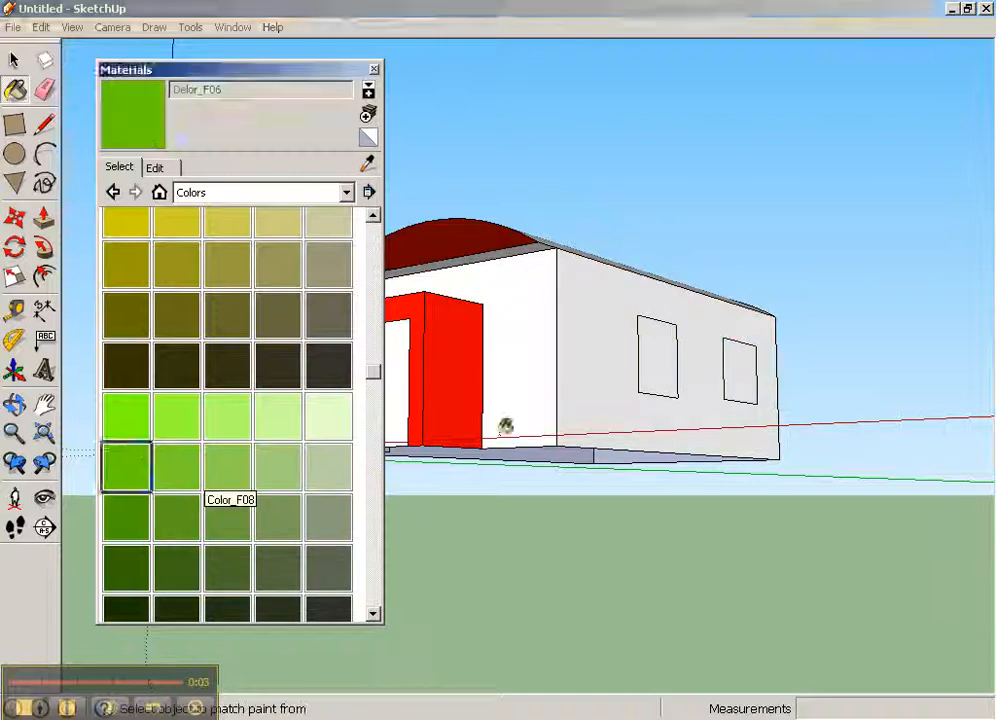
ctrl+click(540, 360)
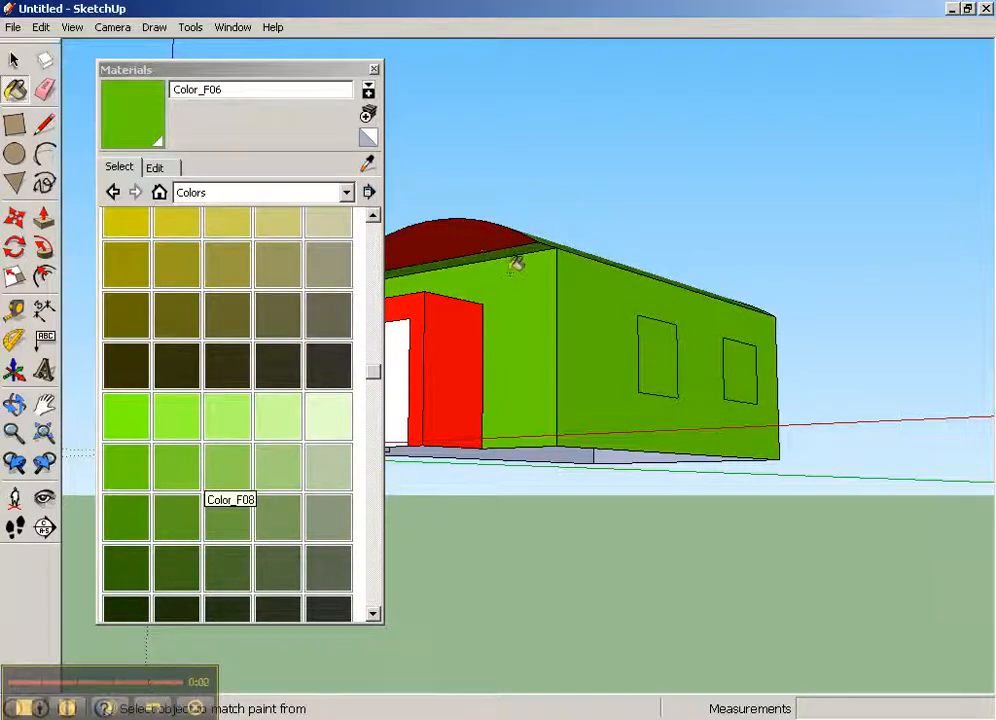